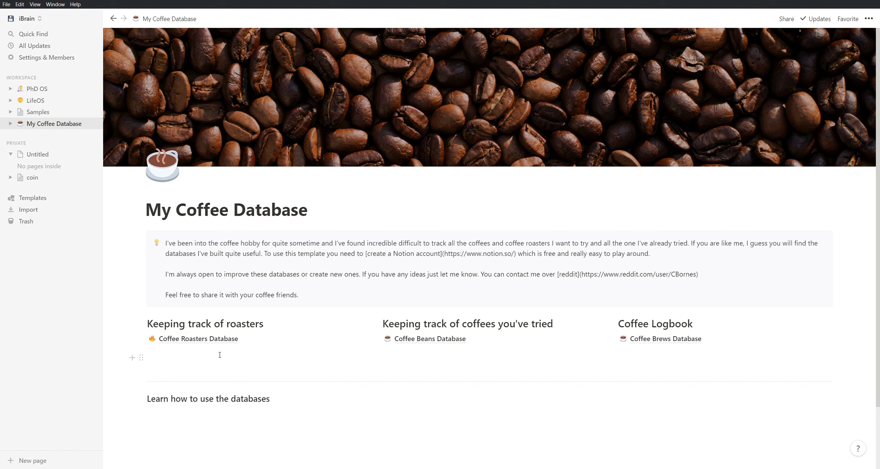
# Open the Coffee Roasters Database and look through the list of all roasters.
pyautogui.click(205, 342)
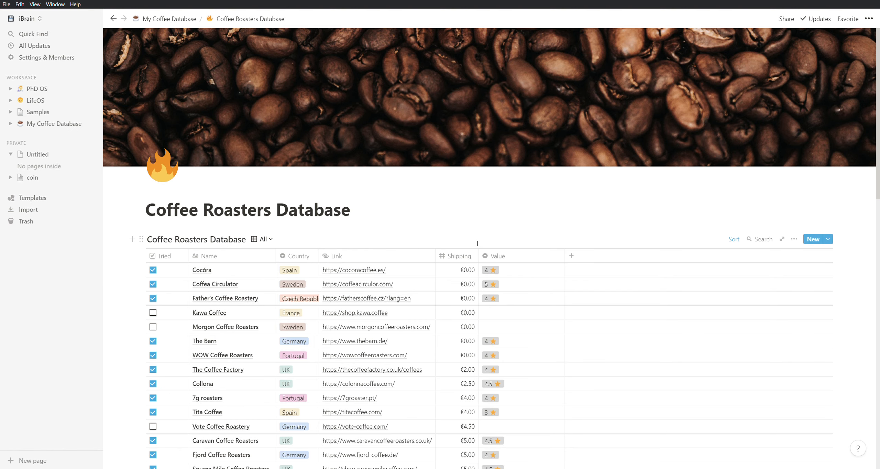
pyautogui.scroll(-6, 402, 263)
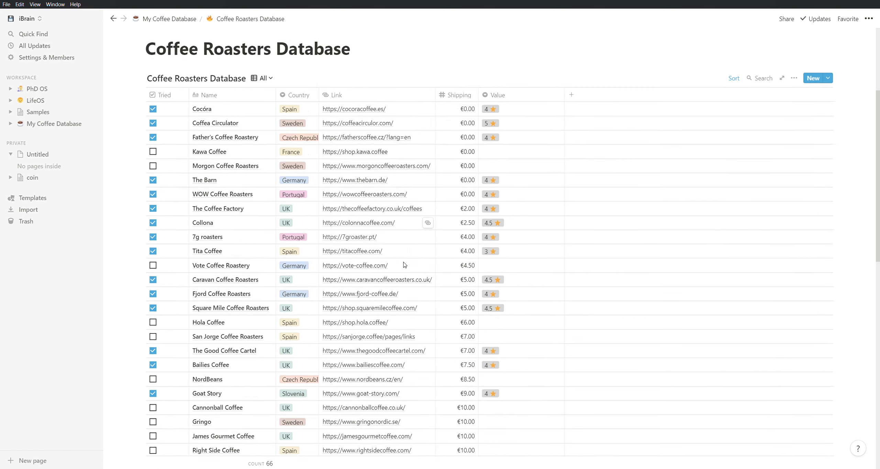
pyautogui.scroll(-5, 402, 264)
pyautogui.scroll(10, 403, 262)
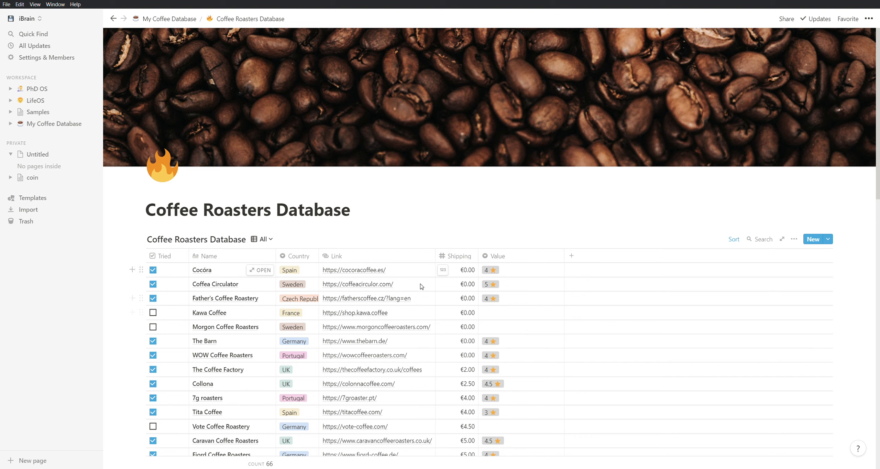
pyautogui.scroll(-20, 428, 278)
pyautogui.click(156, 296)
pyautogui.scroll(20, 309, 257)
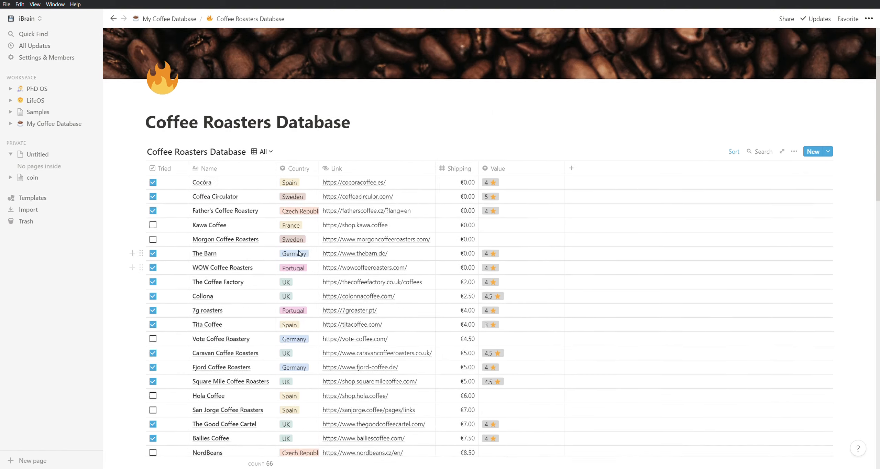
pyautogui.scroll(3, 299, 253)
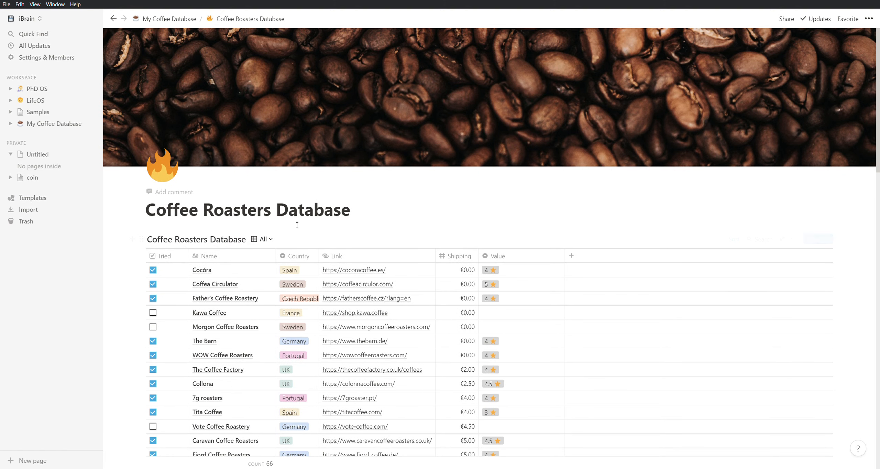
# Switch the roasters table to the Cheap Shipping view and review its entries.
pyautogui.click(272, 241)
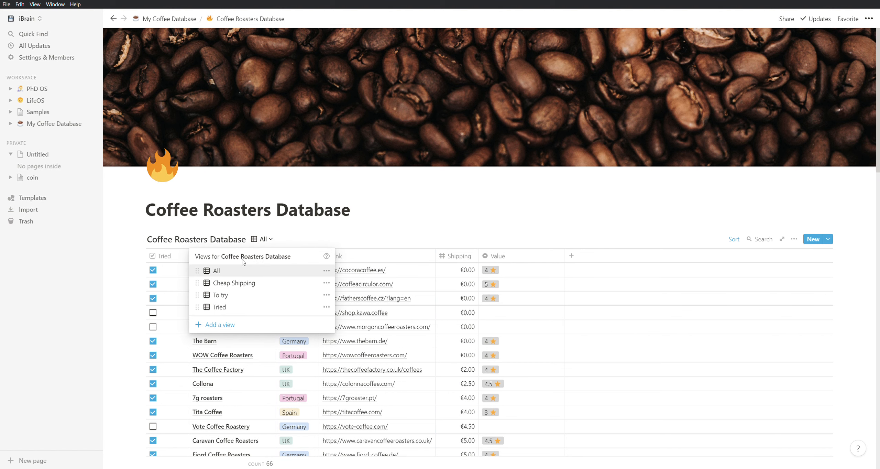
pyautogui.click(245, 284)
pyautogui.scroll(-6, 478, 298)
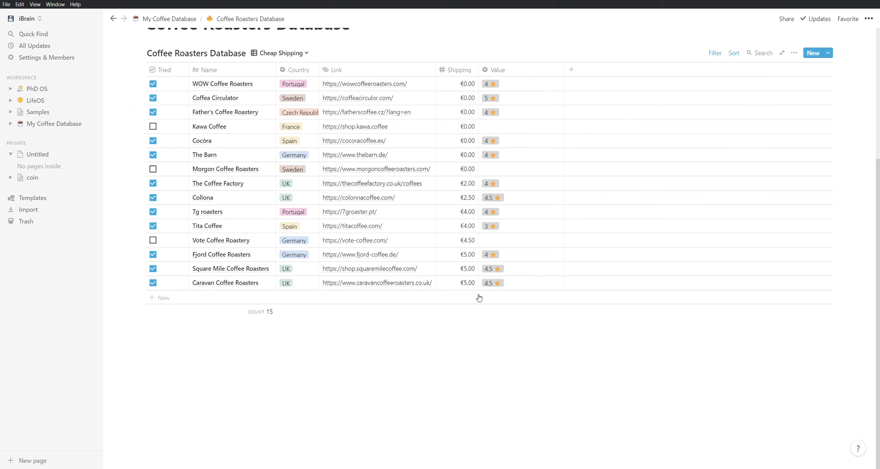
pyautogui.scroll(3, 533, 317)
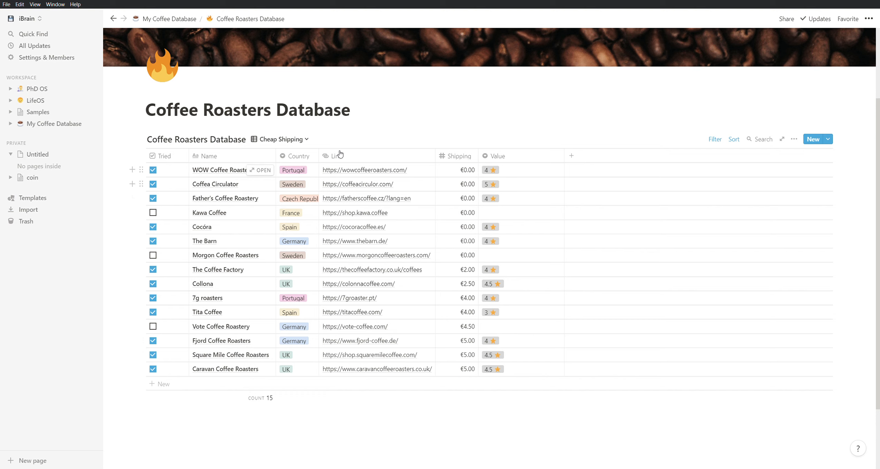
# Switch the roasters table to the To try view and review the untried roasters.
pyautogui.click(284, 139)
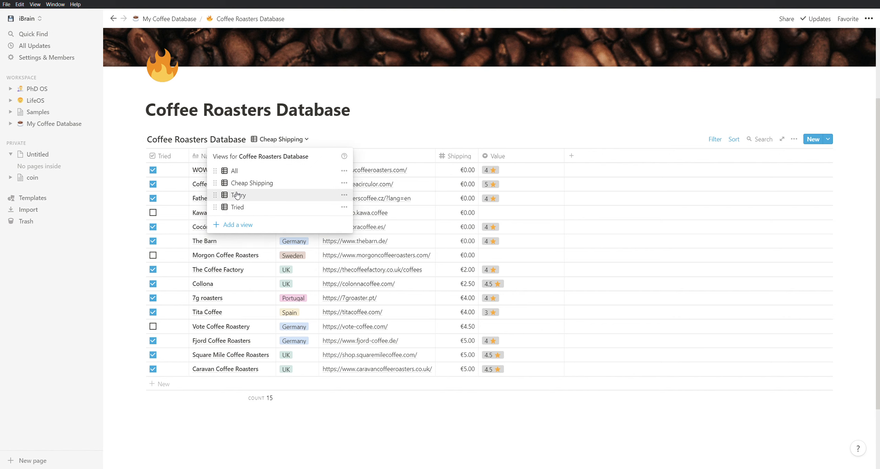
pyautogui.click(237, 196)
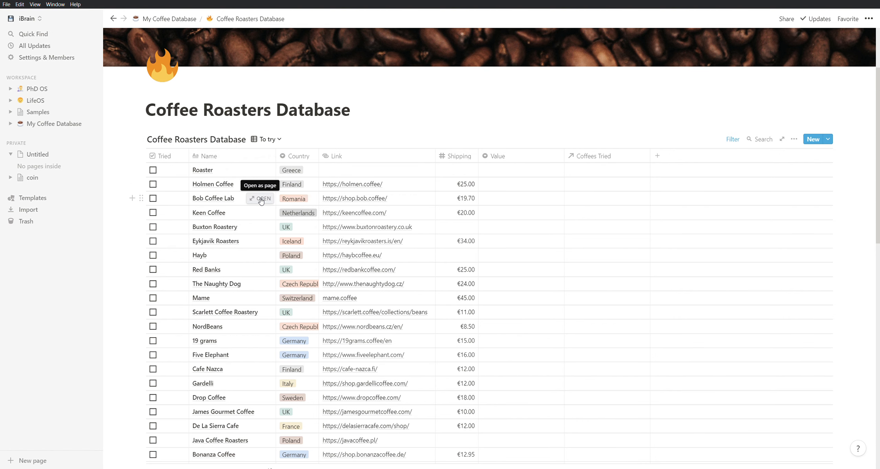
pyautogui.scroll(-9, 263, 196)
pyautogui.scroll(-5, 406, 233)
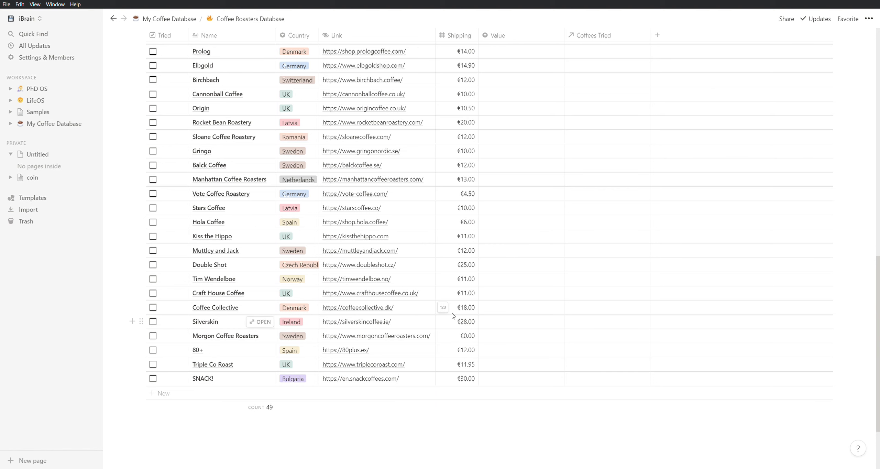
pyautogui.scroll(12, 453, 316)
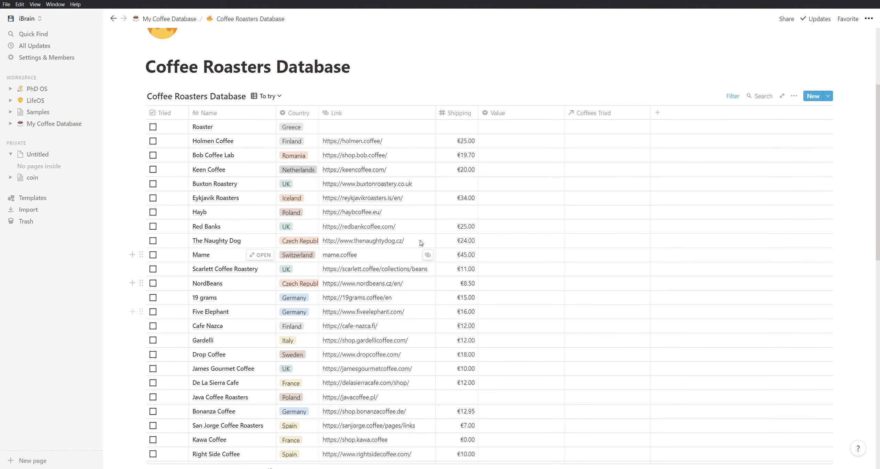
pyautogui.scroll(4, 427, 245)
# Examine the Tried view of the roasters table, including its Coffees Tried column, and return to the All view.
pyautogui.click(274, 225)
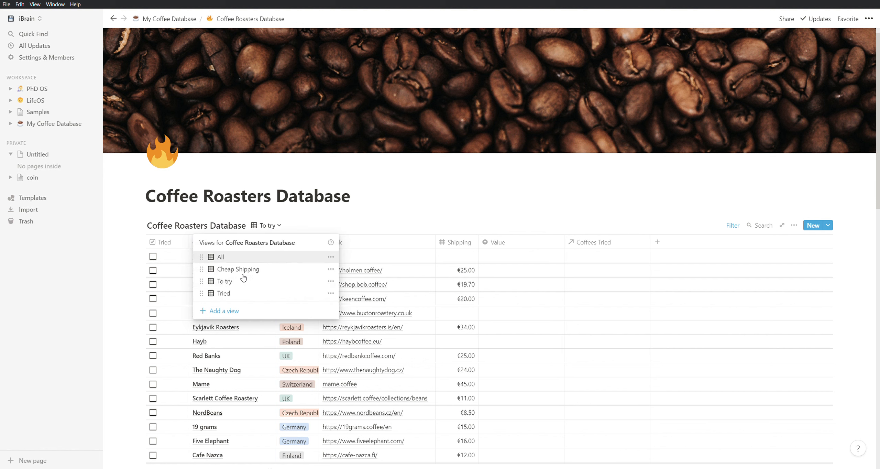
pyautogui.click(248, 289)
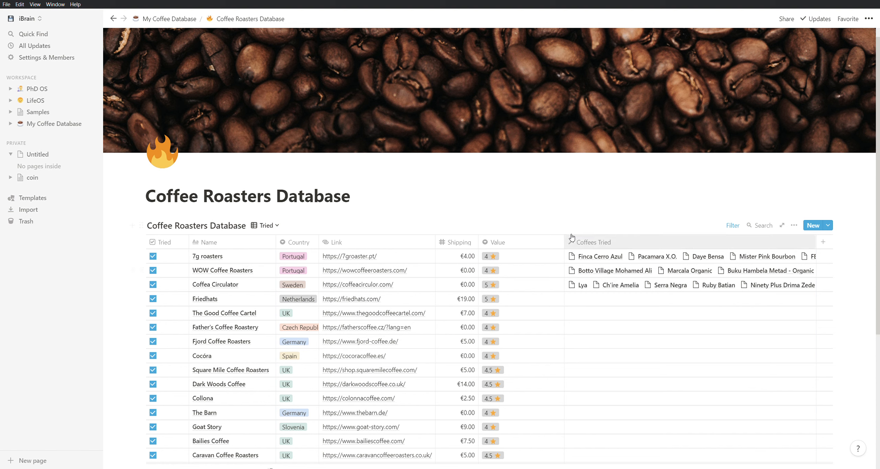
pyautogui.click(266, 225)
pyautogui.click(231, 257)
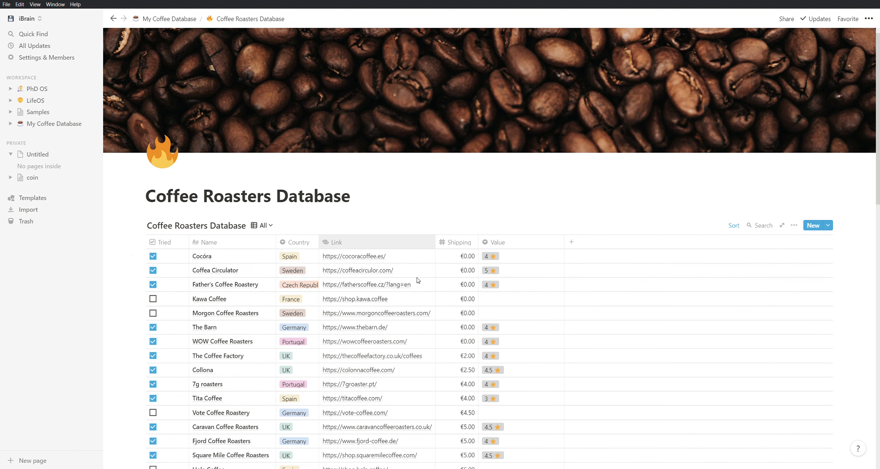
# Add a new entry at the end of the roasters table and name it Roaster Special.
pyautogui.scroll(-5, 343, 275)
pyautogui.scroll(-5, 344, 274)
pyautogui.scroll(-6, 289, 276)
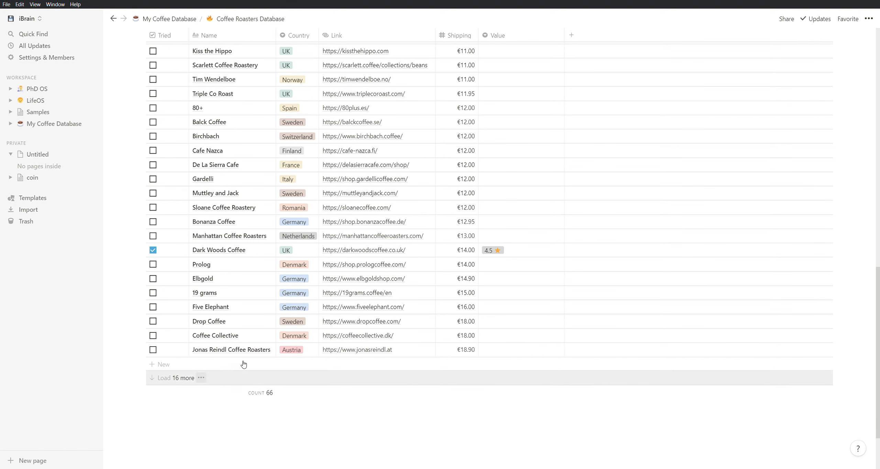
pyautogui.click(168, 367)
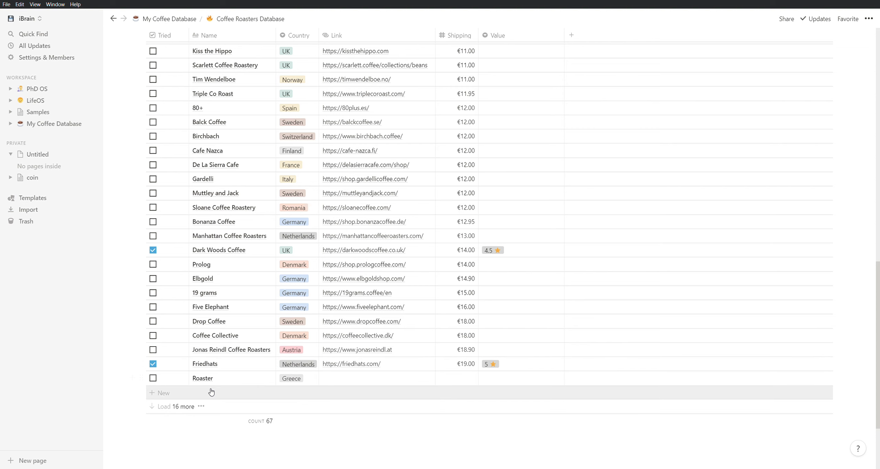
pyautogui.click(163, 392)
pyautogui.click(207, 378)
pyautogui.write('Roaster S')
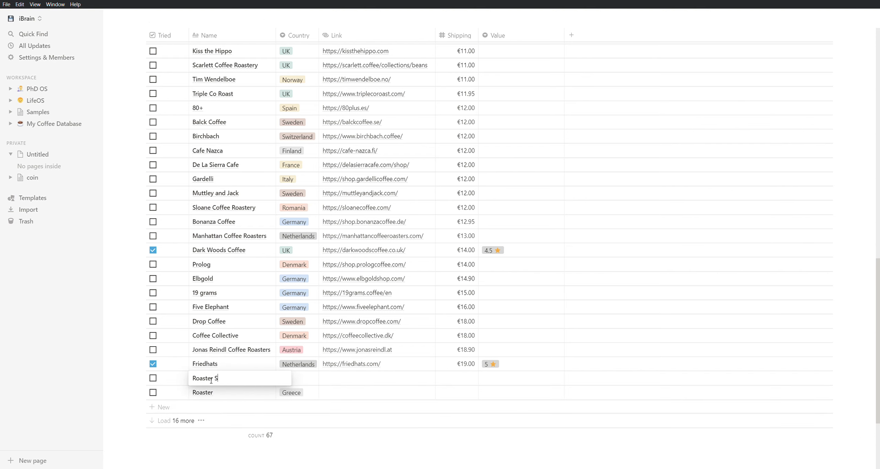
pyautogui.write('pecial')
pyautogui.press('Escape')
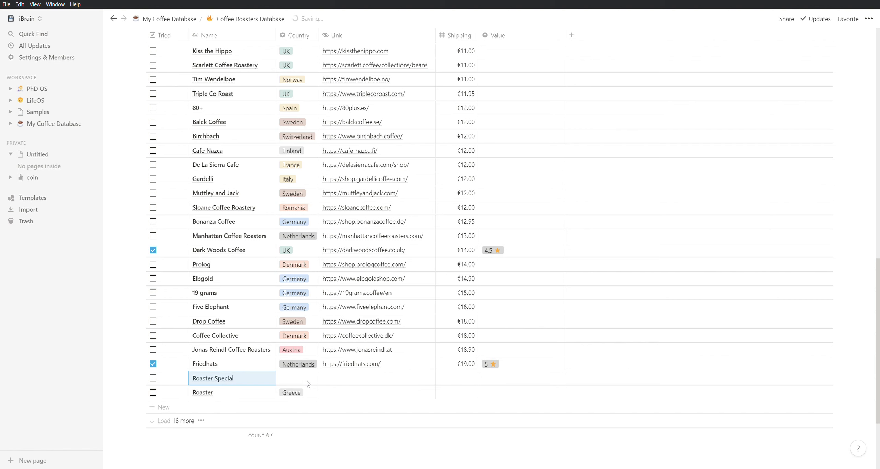
# Set the country of Roaster Special to Portugal and leave its link empty.
pyautogui.click(307, 382)
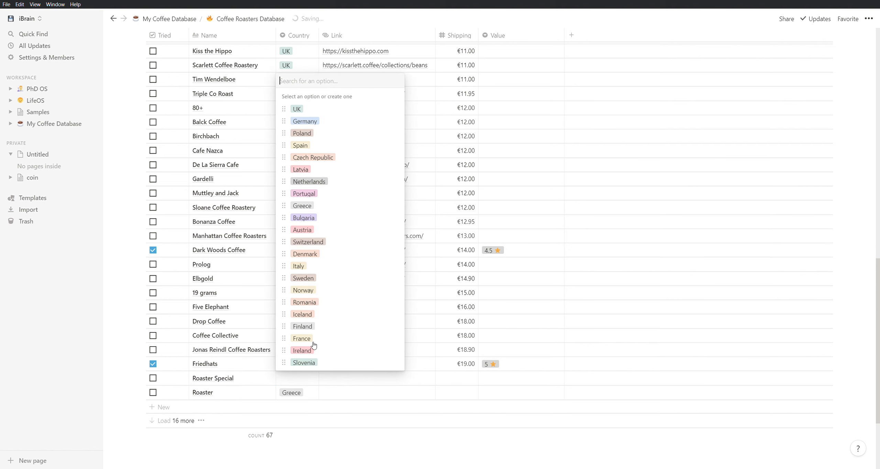
pyautogui.click(309, 203)
pyautogui.click(384, 382)
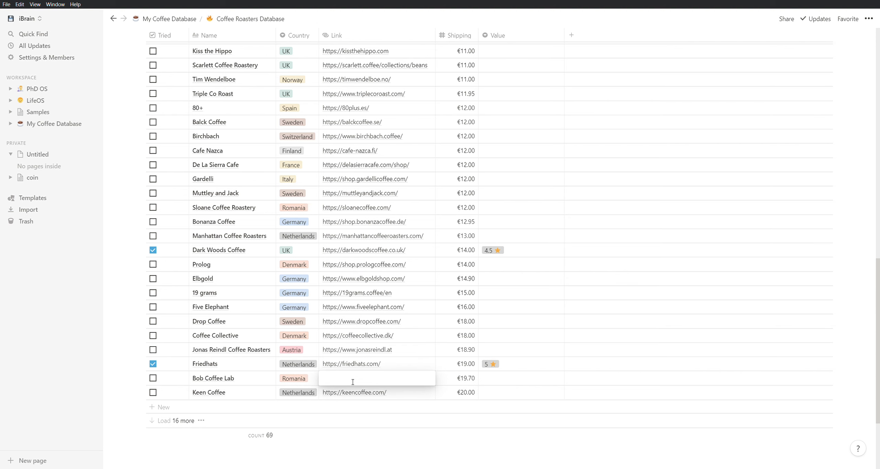
pyautogui.click(362, 422)
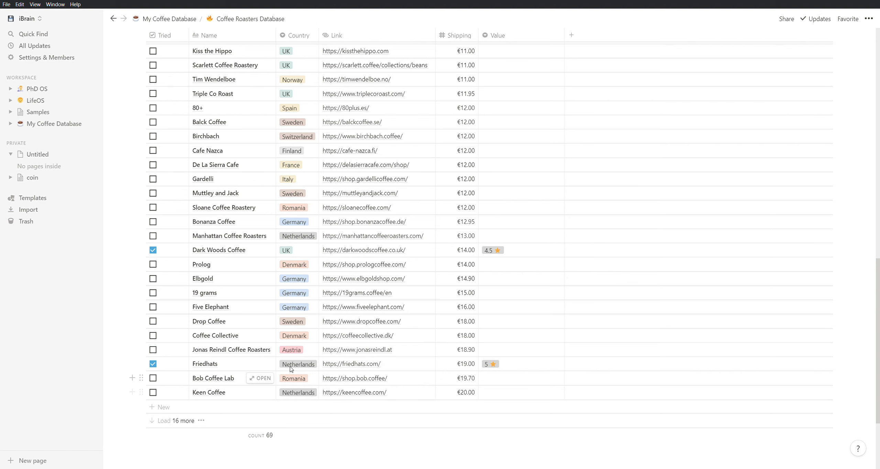
# Load the remaining rows of the roasters table and locate the Roaster Special entry.
pyautogui.scroll(14, 292, 366)
pyautogui.scroll(-15, 297, 355)
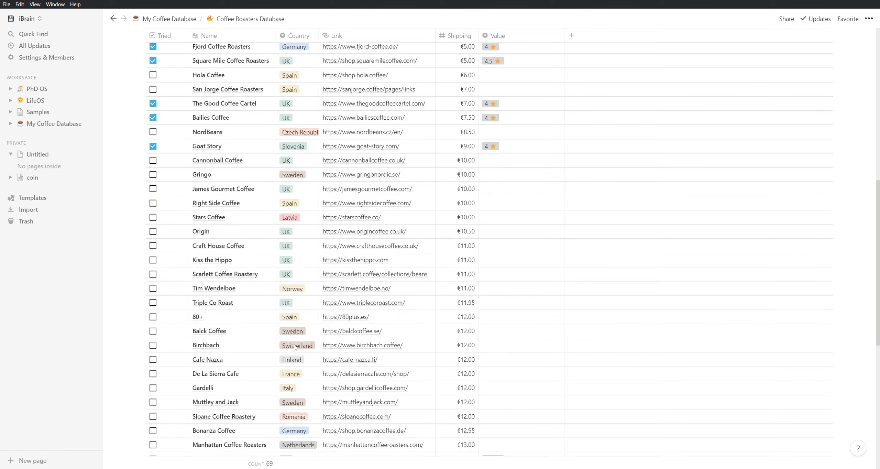
pyautogui.click(166, 292)
pyautogui.scroll(-5, 319, 374)
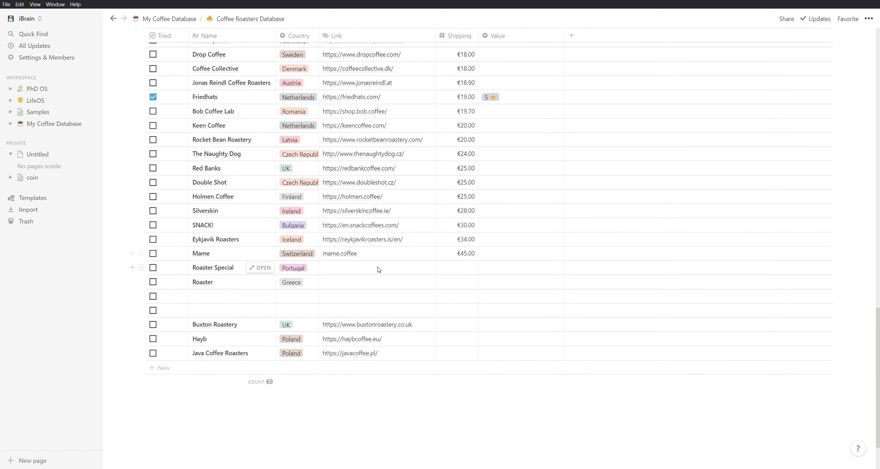
# Set the shipping cost of Roaster Special to €50.00.
pyautogui.click(454, 267)
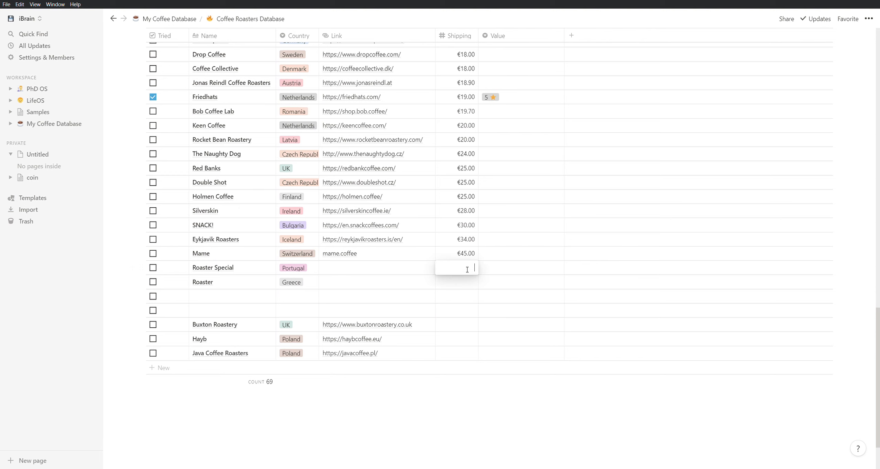
pyautogui.write('50')
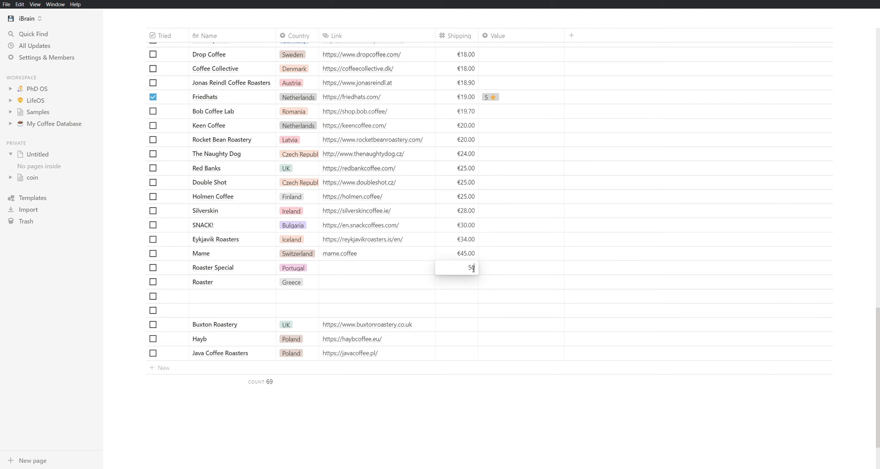
pyautogui.press('Return')
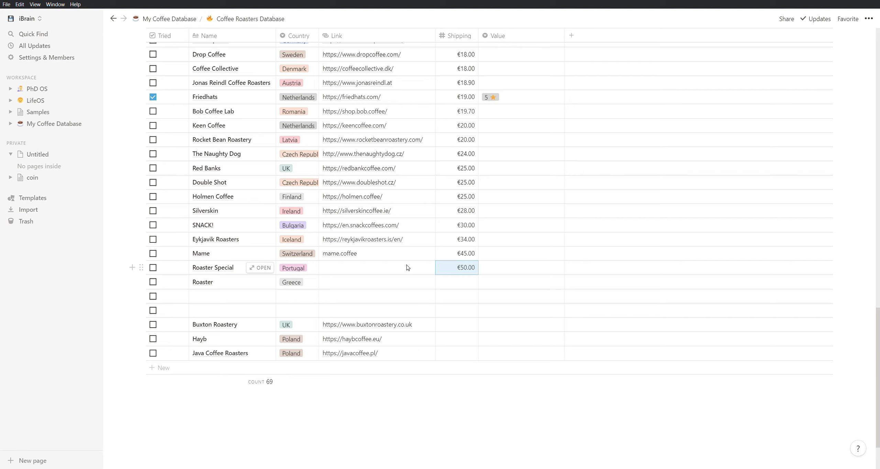
# Change the shipping cost of Roaster Special to €0.00 and mark the roaster as tried.
pyautogui.click(469, 270)
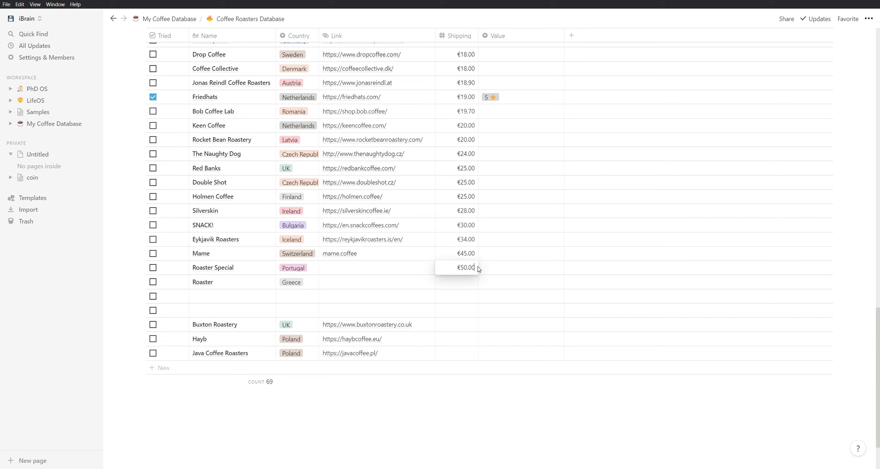
pyautogui.press('BackSpace')
pyautogui.press('BackSpace')
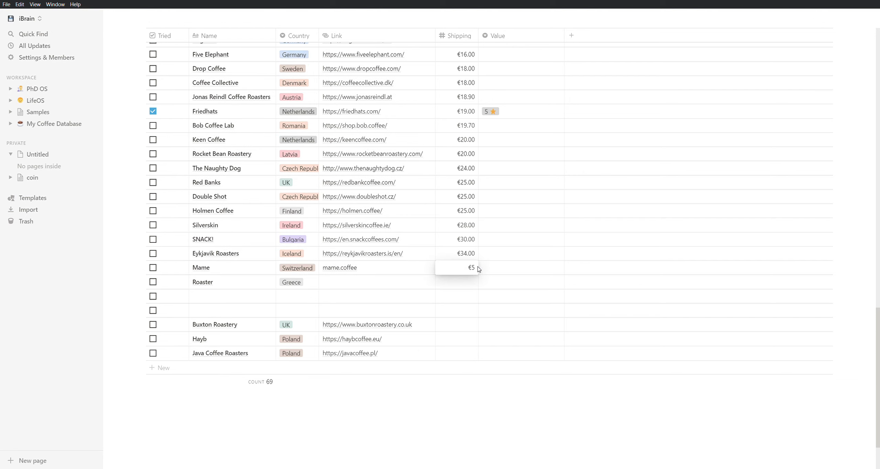
pyautogui.write('8')
pyautogui.press('Return')
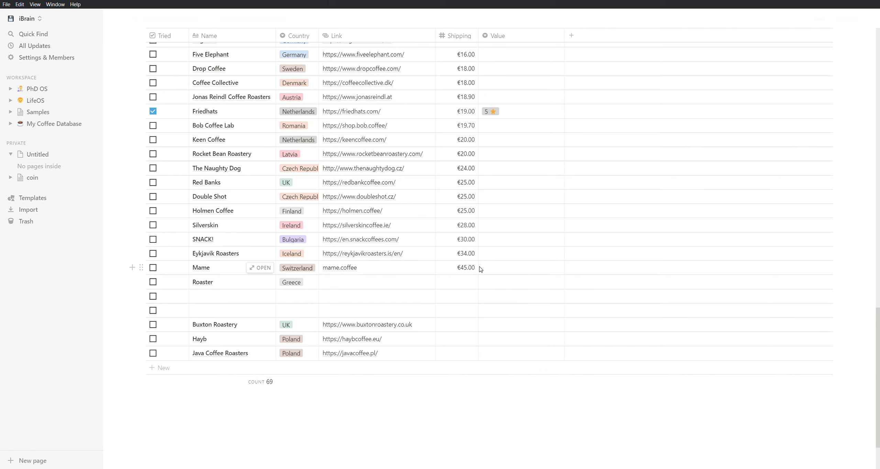
pyautogui.scroll(20, 480, 269)
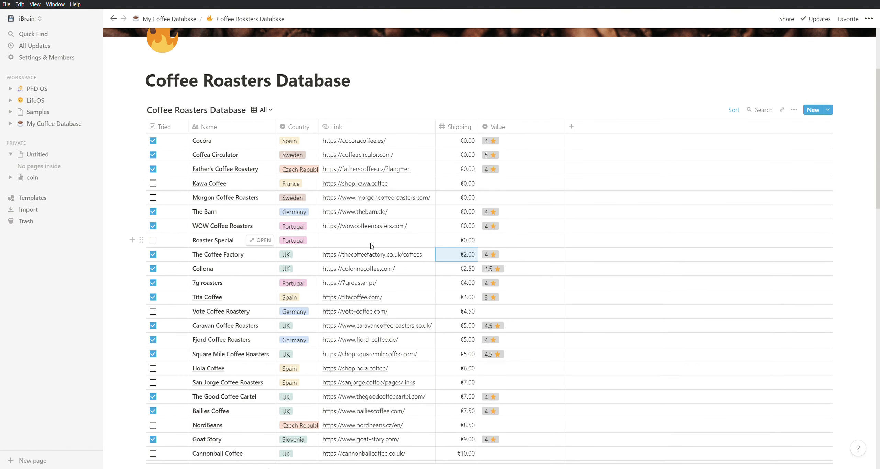
pyautogui.click(153, 240)
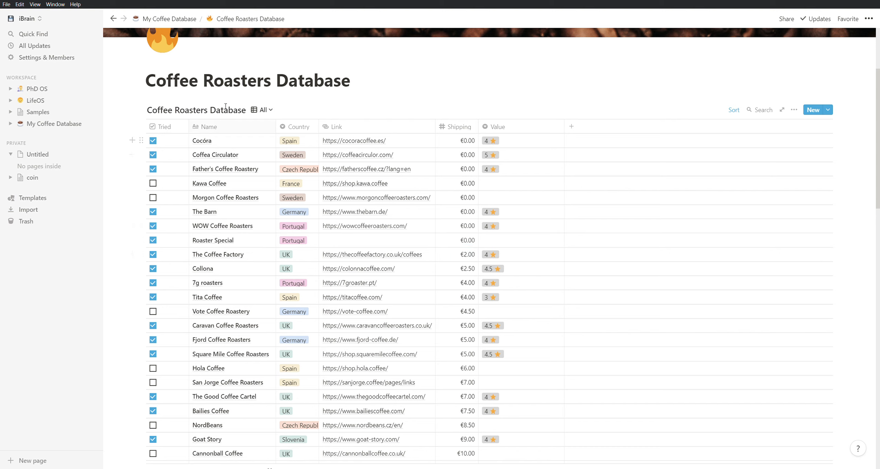
# Check Roaster Special in the Tried view and return to the My Coffee Database page.
pyautogui.click(264, 110)
pyautogui.click(214, 182)
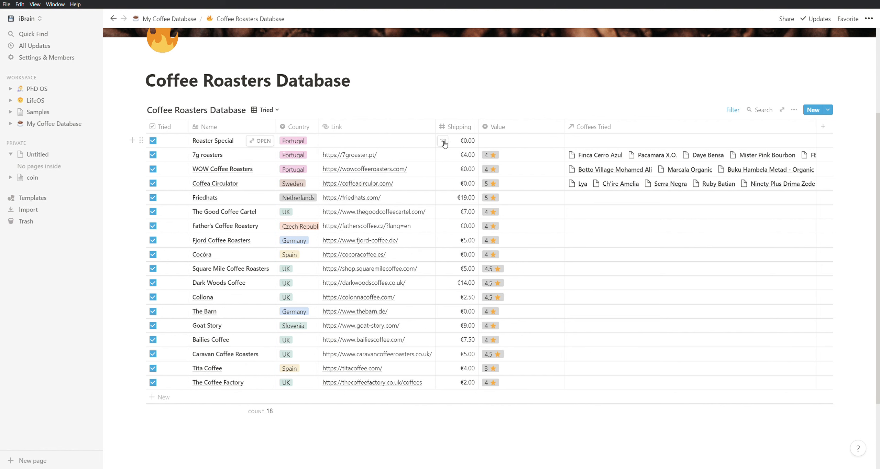
pyautogui.scroll(4, 275, 86)
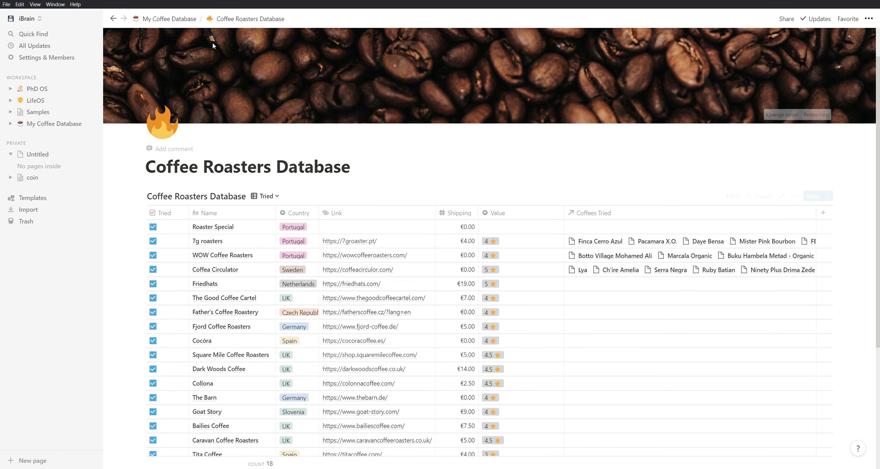
pyautogui.click(182, 20)
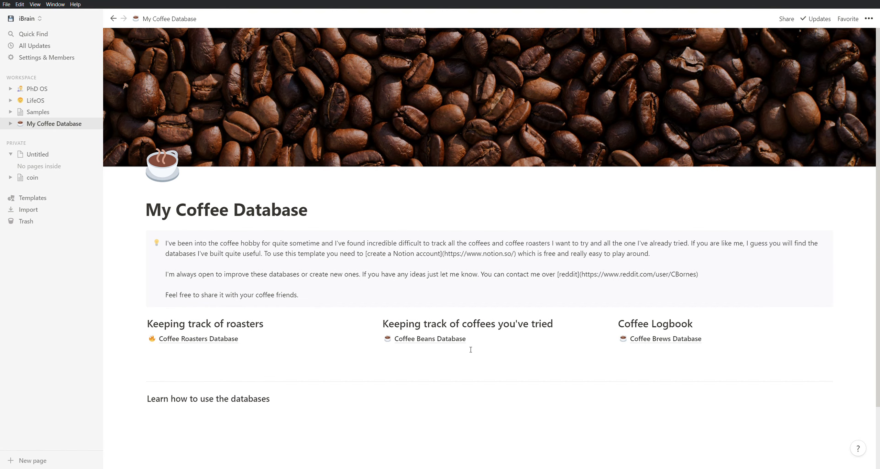
# Open the Coffee Beans Database and delete the Coffee Test entry.
pyautogui.click(445, 341)
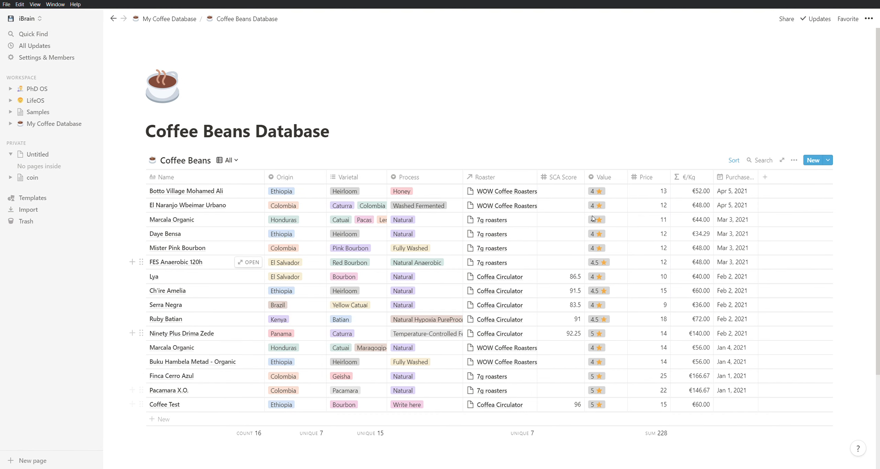
pyautogui.click(141, 405)
pyautogui.click(58, 376)
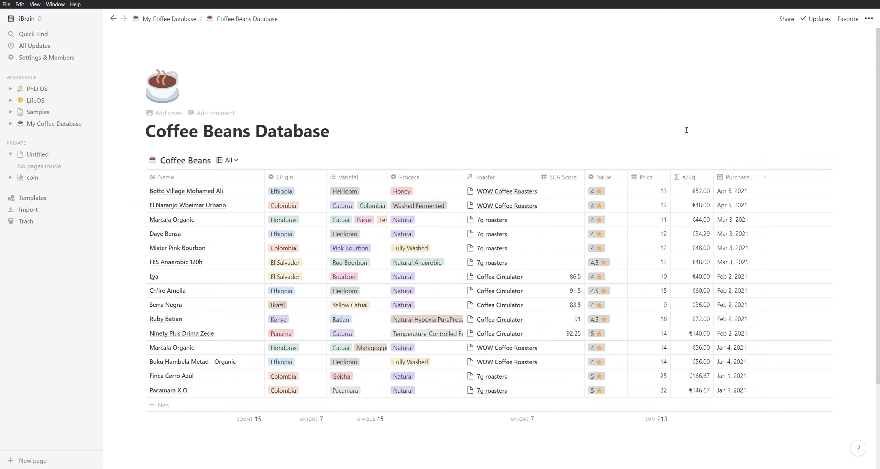
# Browse the 2021, Last month and Best of the Best views of Coffee Beans, ending on the All view.
pyautogui.click(237, 164)
pyautogui.click(196, 205)
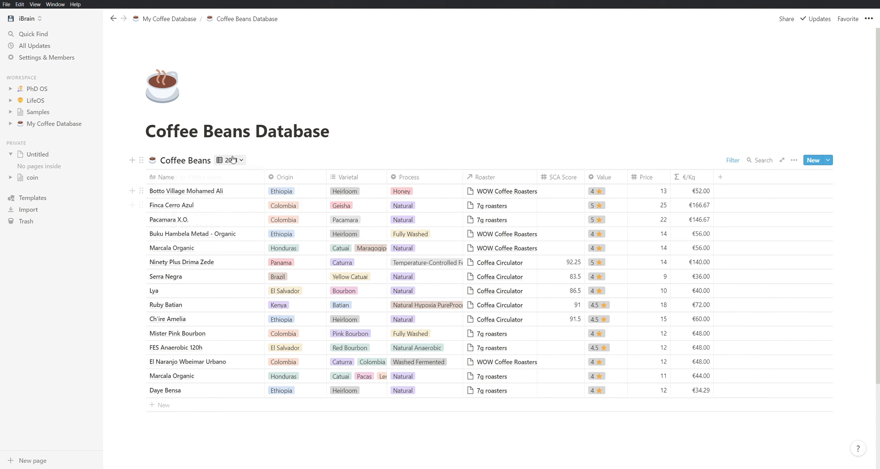
pyautogui.click(243, 163)
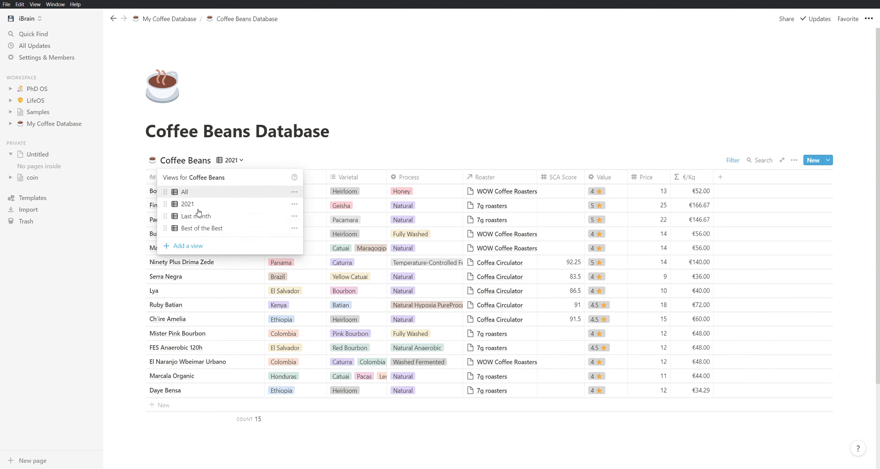
pyautogui.click(198, 218)
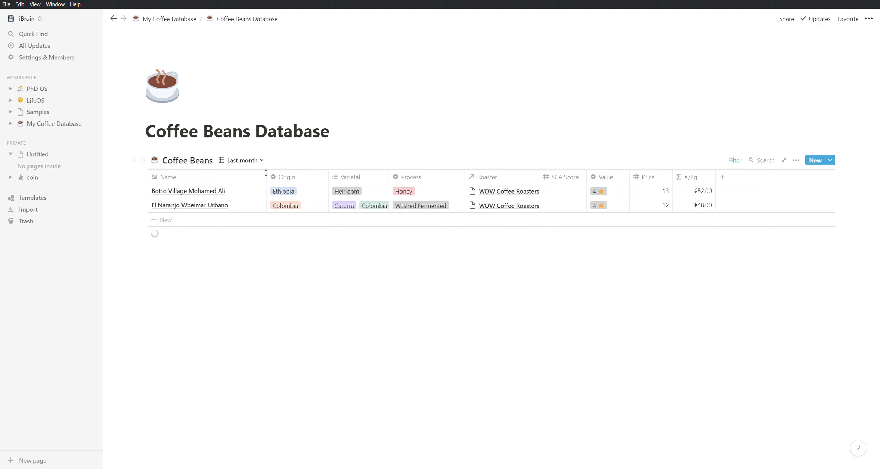
pyautogui.click(242, 160)
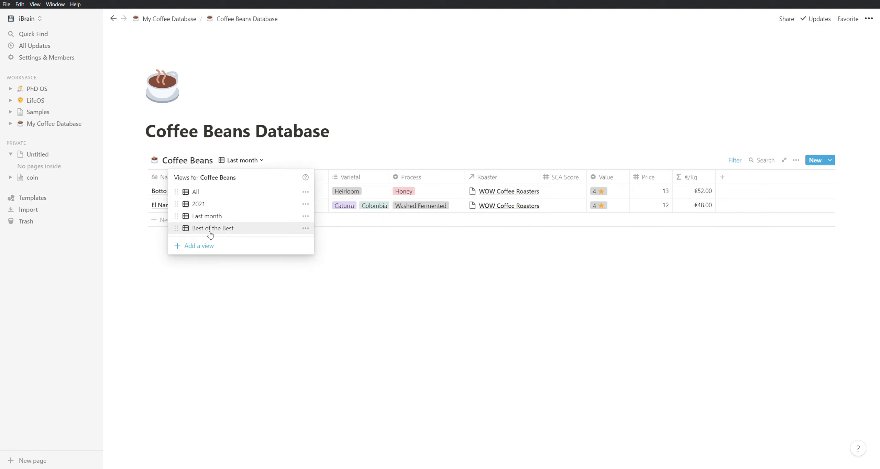
pyautogui.click(210, 229)
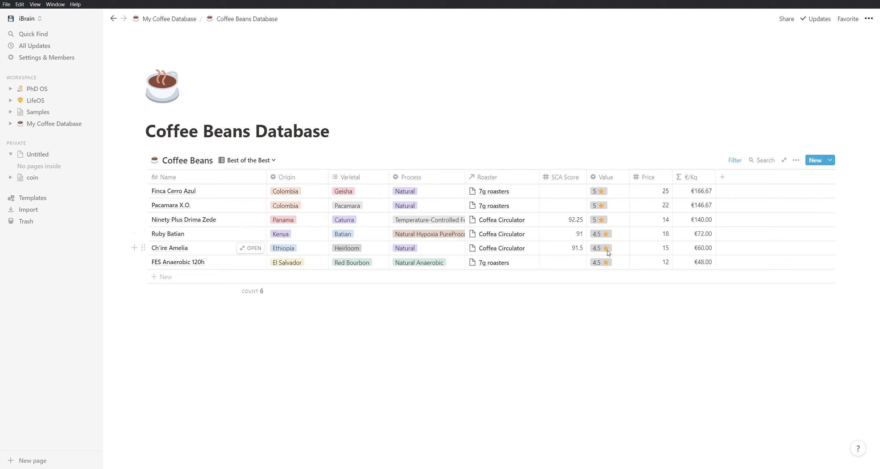
pyautogui.click(259, 161)
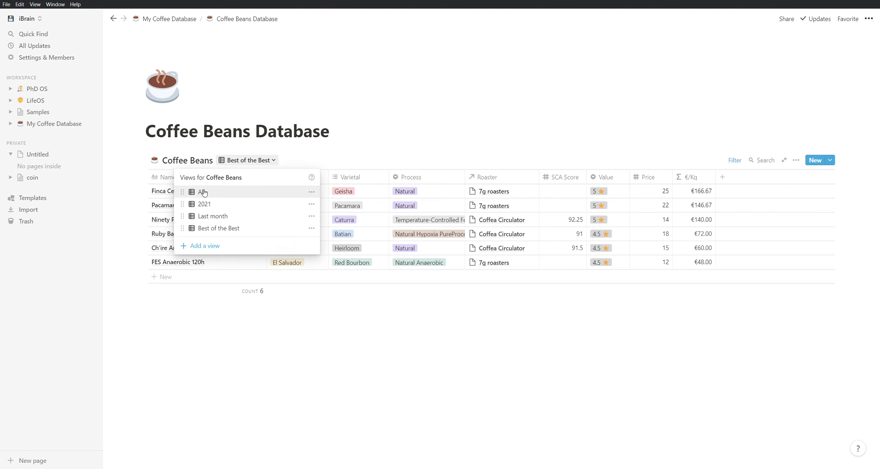
pyautogui.click(201, 190)
# Add a coffee named Coffee Really Good to the beans table with Ethiopia as its origin.
pyautogui.scroll(-2, 181, 370)
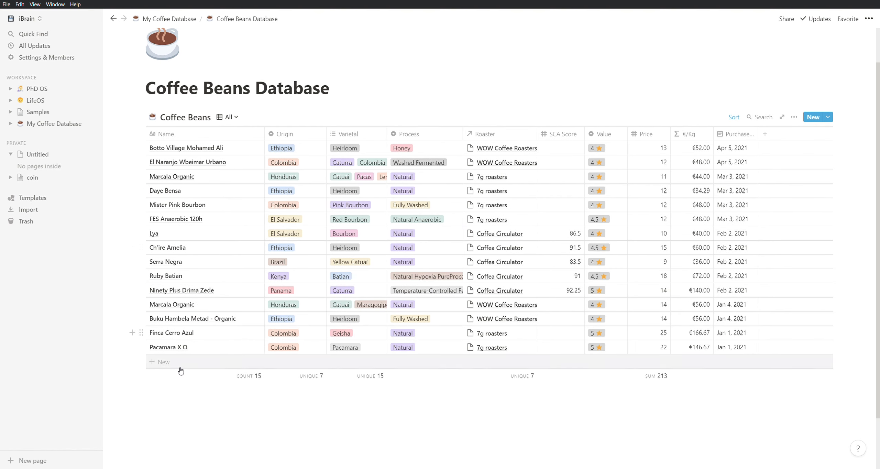
pyautogui.click(182, 367)
pyautogui.write('Coffee Rea')
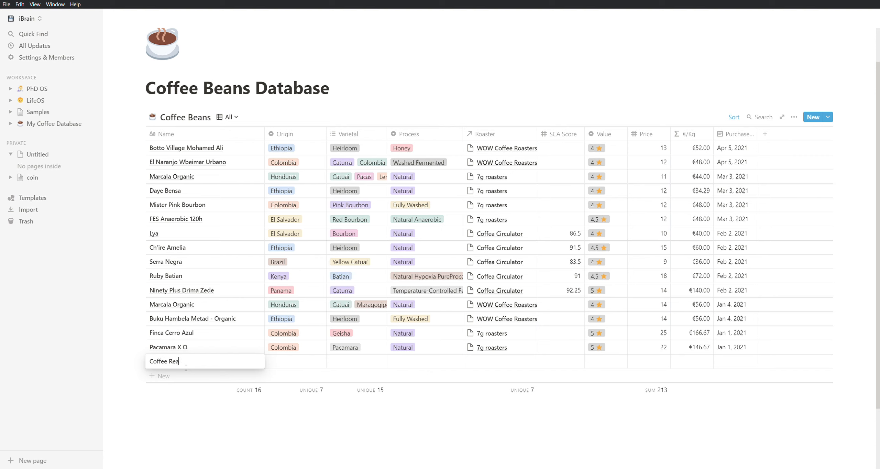
pyautogui.write('lly Good')
pyautogui.press('Escape')
pyautogui.click(282, 365)
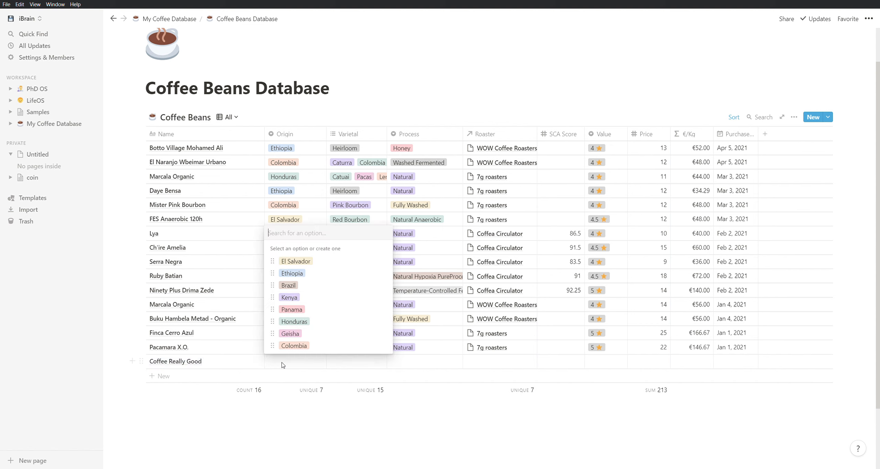
pyautogui.click(290, 276)
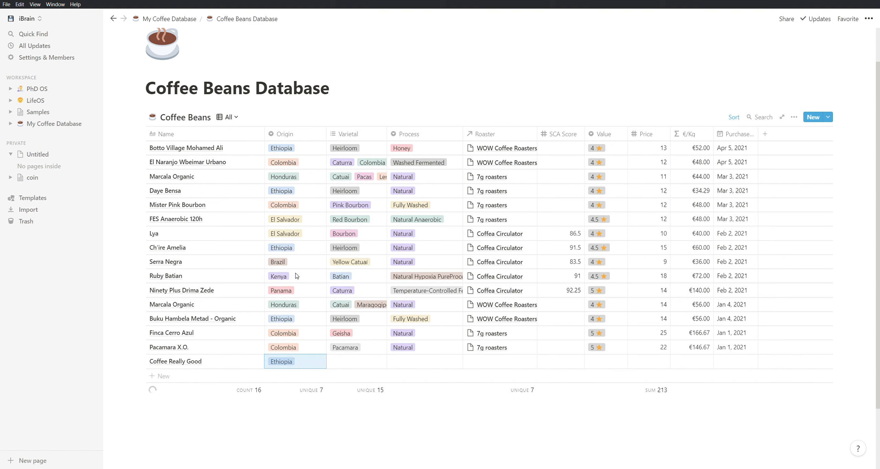
# Set the varietal of Coffee Really Good to Geisha and its process to Hyper Super Natural.
pyautogui.click(350, 365)
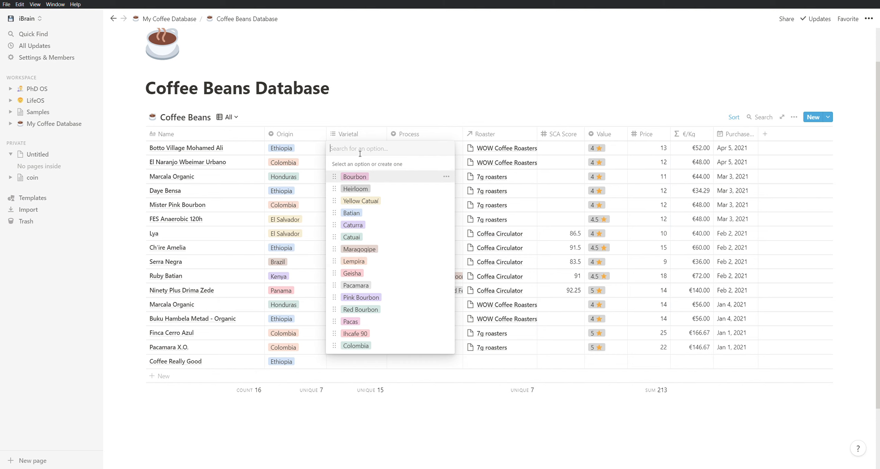
pyautogui.write('ff')
pyautogui.press('BackSpace')
pyautogui.press('BackSpace')
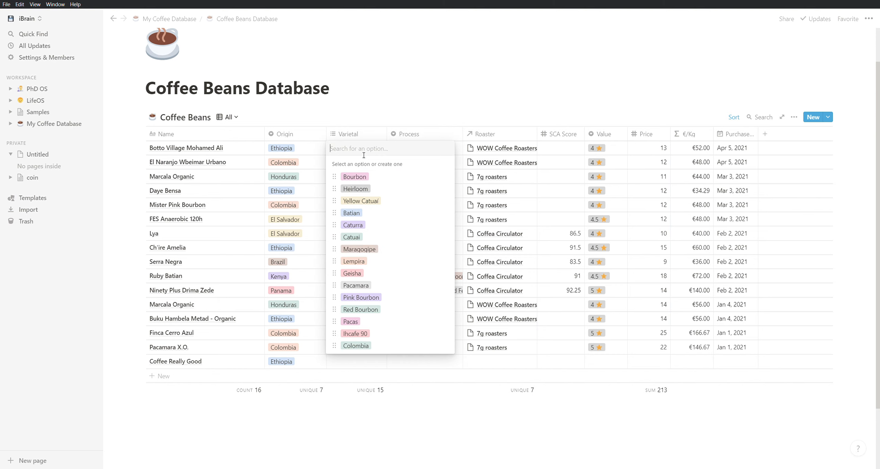
pyautogui.click(353, 273)
pyautogui.click(410, 365)
pyautogui.click(410, 365)
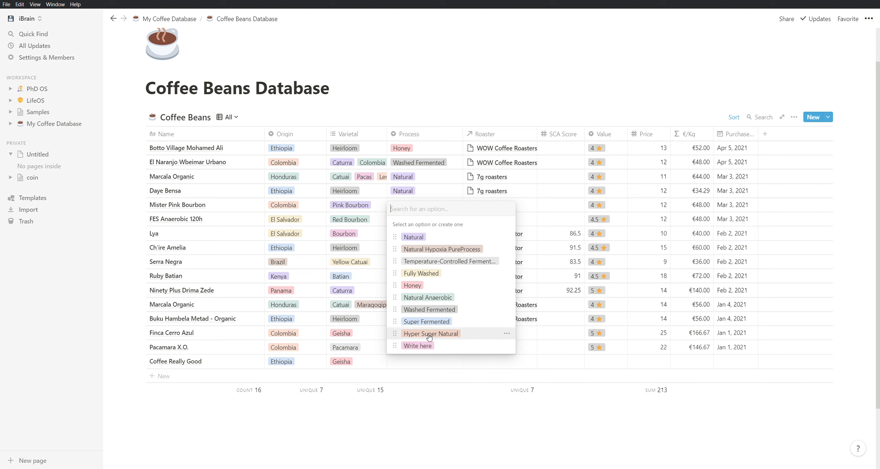
pyautogui.click(417, 336)
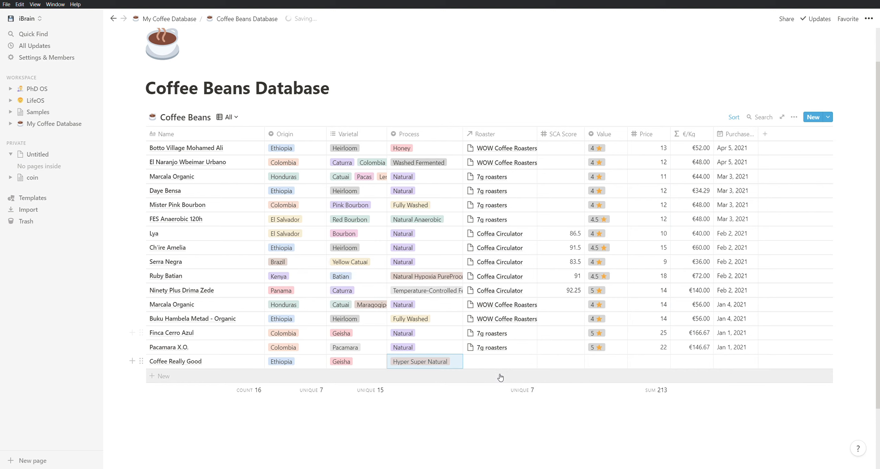
# Link Coffea Circulator as the roaster of Coffee Really Good.
pyautogui.click(497, 367)
pyautogui.write('coffea')
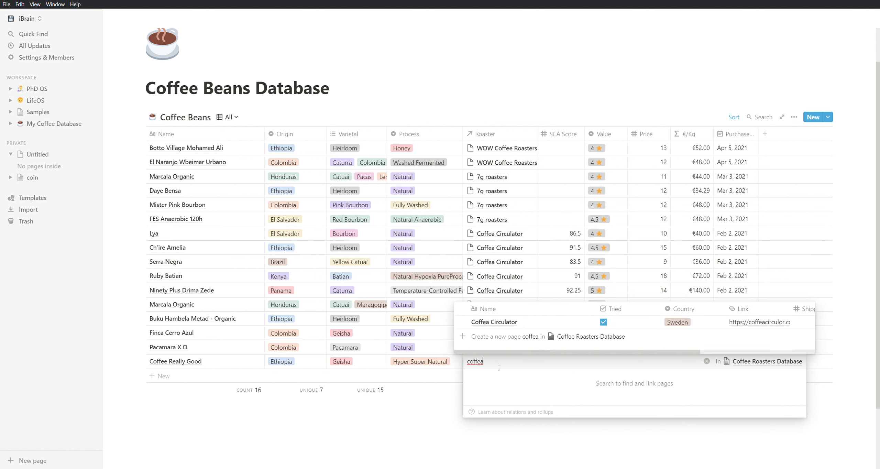
pyautogui.click(494, 322)
pyautogui.click(520, 432)
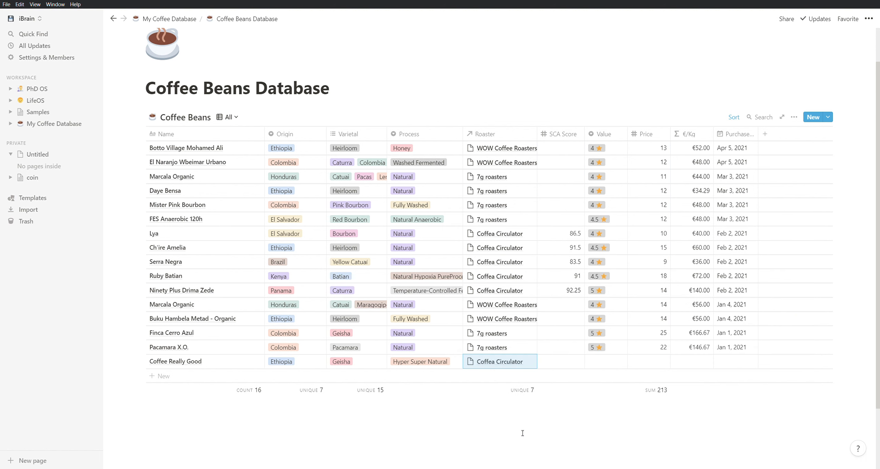
# Give Coffee Really Good an SCA score of 96 and a value of 5 stars.
pyautogui.click(567, 364)
pyautogui.write('96')
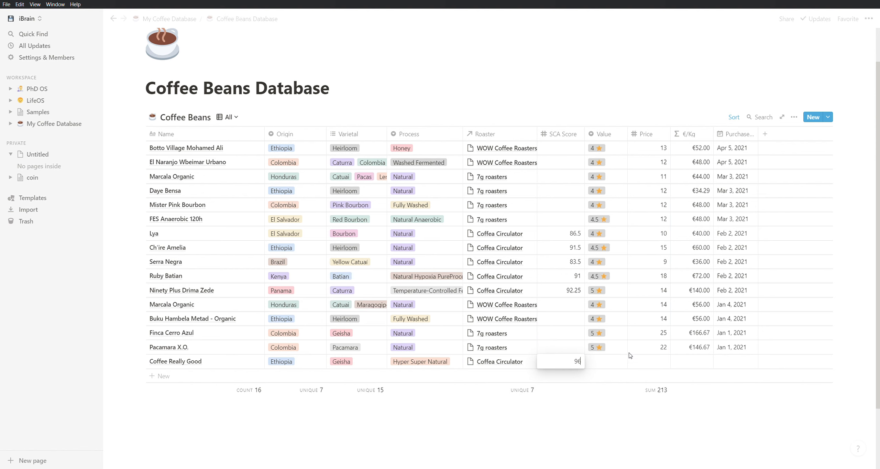
pyautogui.press('Return')
pyautogui.click(602, 367)
pyautogui.write('5')
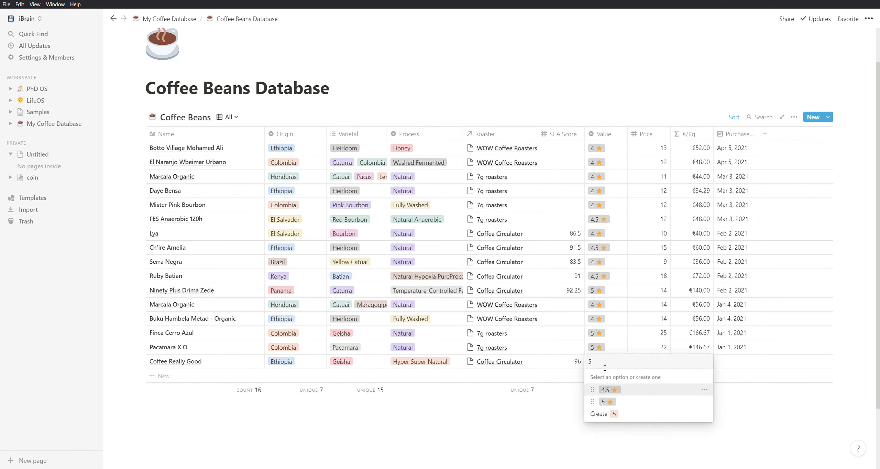
pyautogui.click(606, 401)
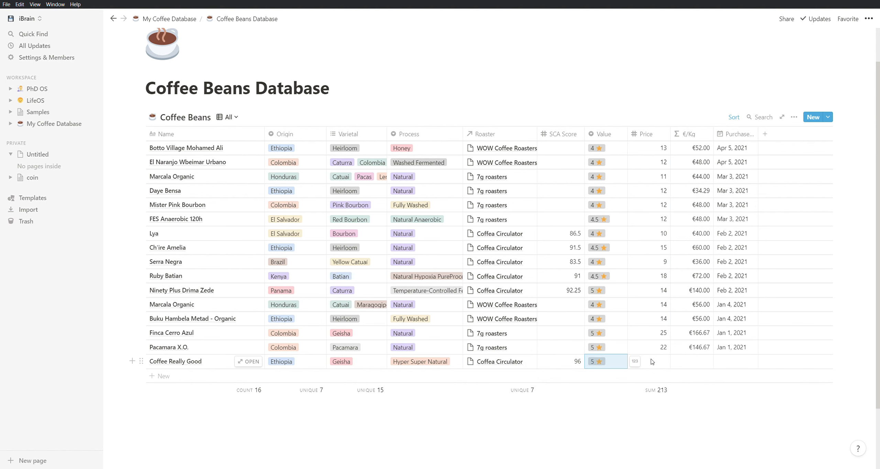
# Set the price of Coffee Really Good to 25 and its purchase date to Apr 13, 2021.
pyautogui.click(658, 363)
pyautogui.write('25')
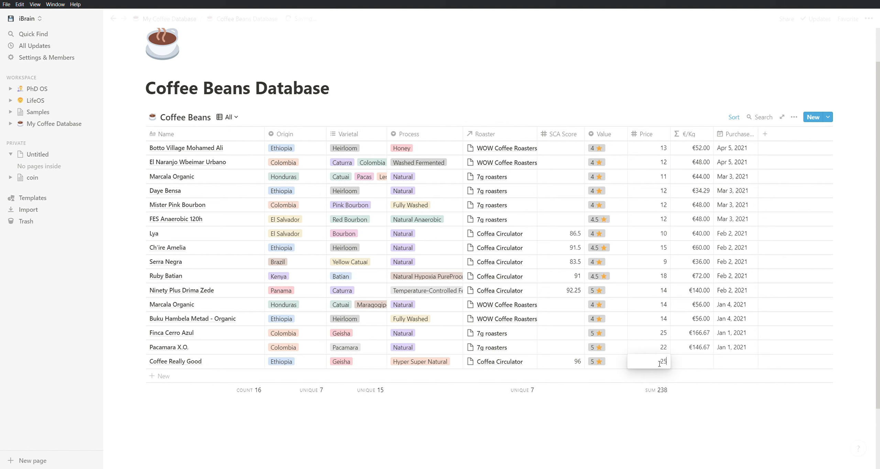
pyautogui.press('Return')
pyautogui.click(734, 363)
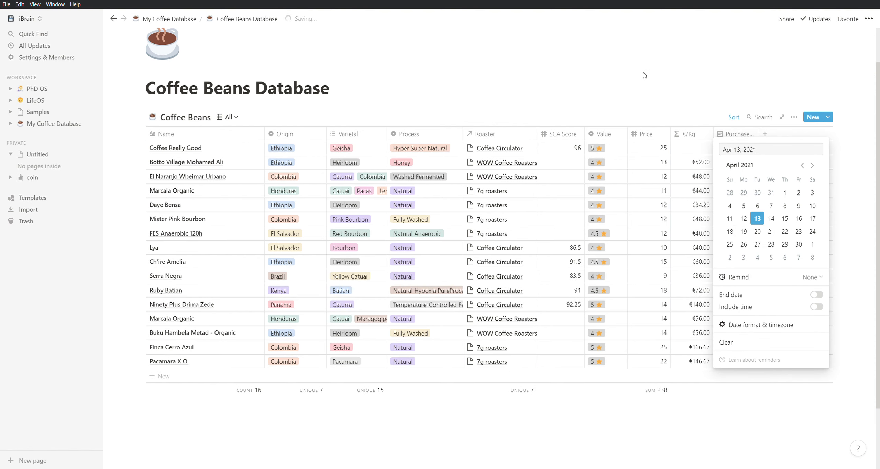
pyautogui.press('Escape')
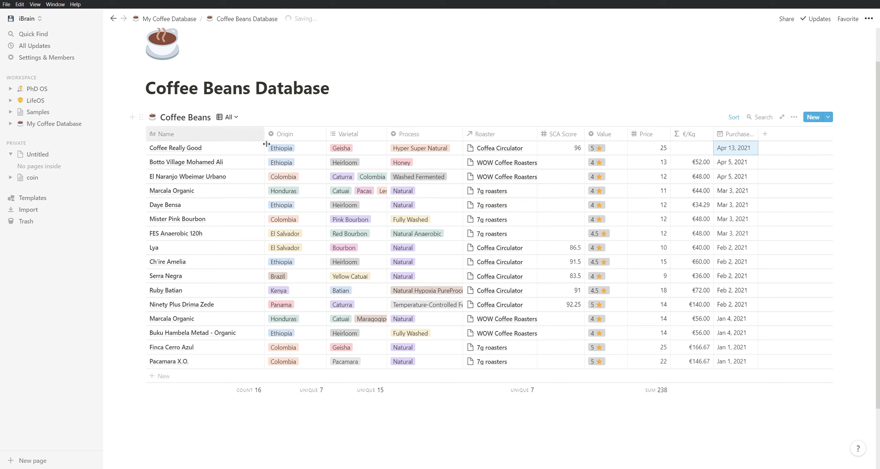
# Open the Coffee Really Good entry, set its bag size to 250 and close it.
pyautogui.click(249, 147)
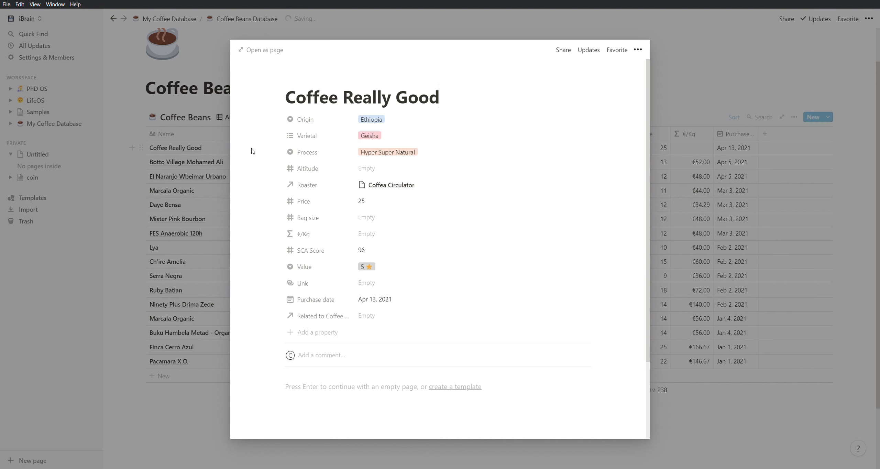
pyautogui.click(368, 218)
pyautogui.write('250')
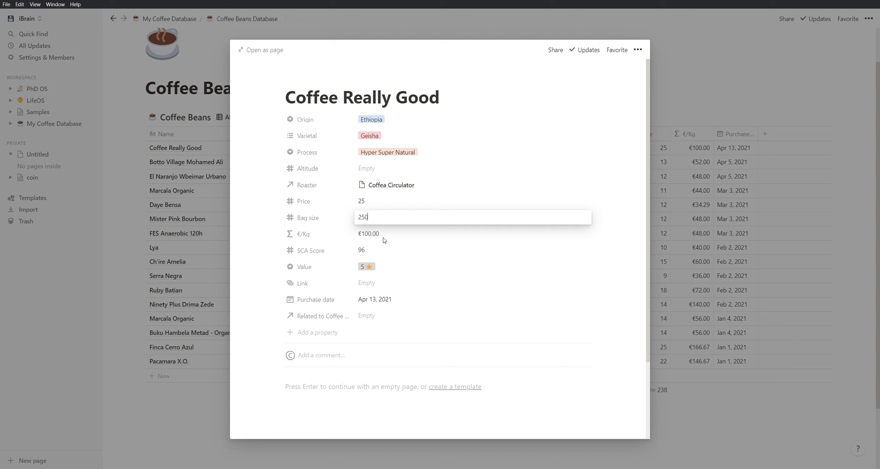
pyautogui.press('Return')
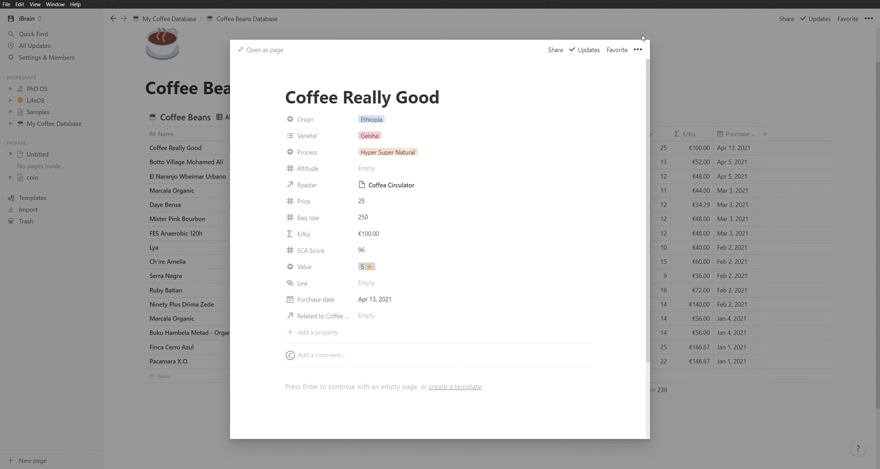
pyautogui.click(651, 31)
# Go back to My Coffee Database, open the Coffee Brews Database and switch it to the Default view.
pyautogui.click(173, 19)
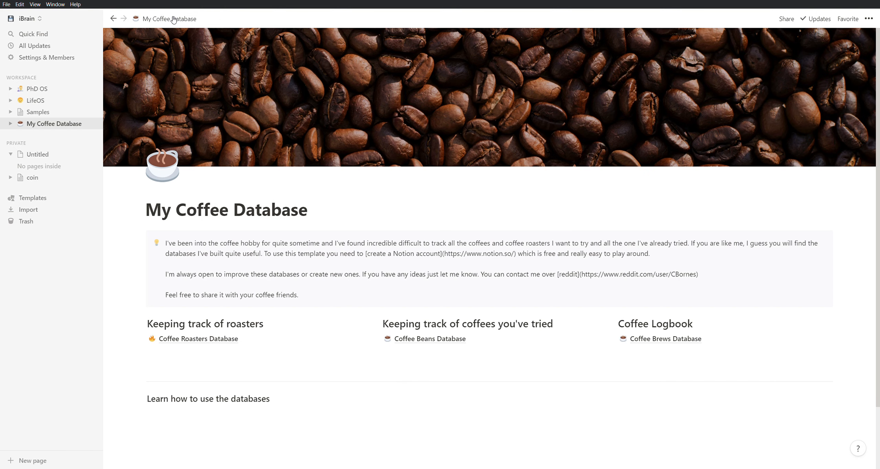
pyautogui.click(675, 342)
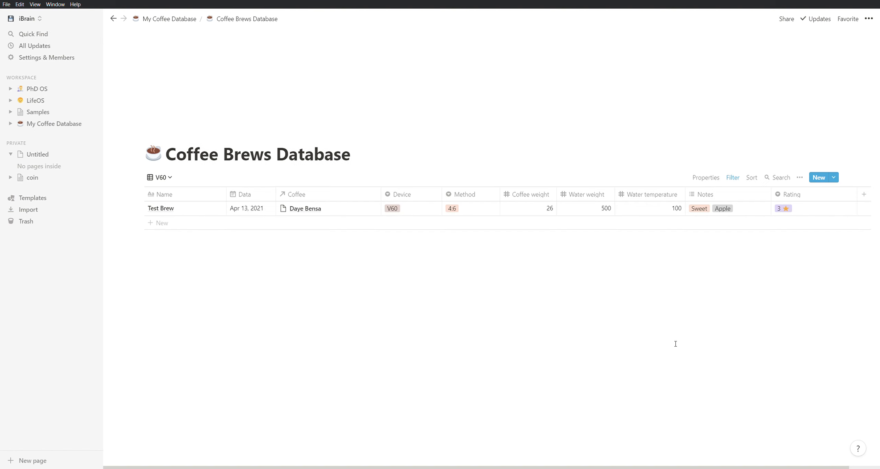
pyautogui.click(168, 178)
pyautogui.click(141, 209)
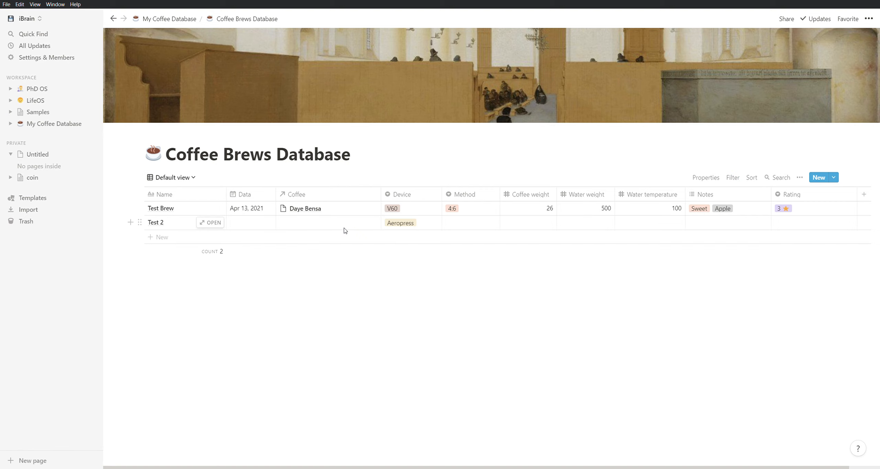
# Add a brew named Test brew 3 and set its date to Apr 13, 2021.
pyautogui.click(164, 237)
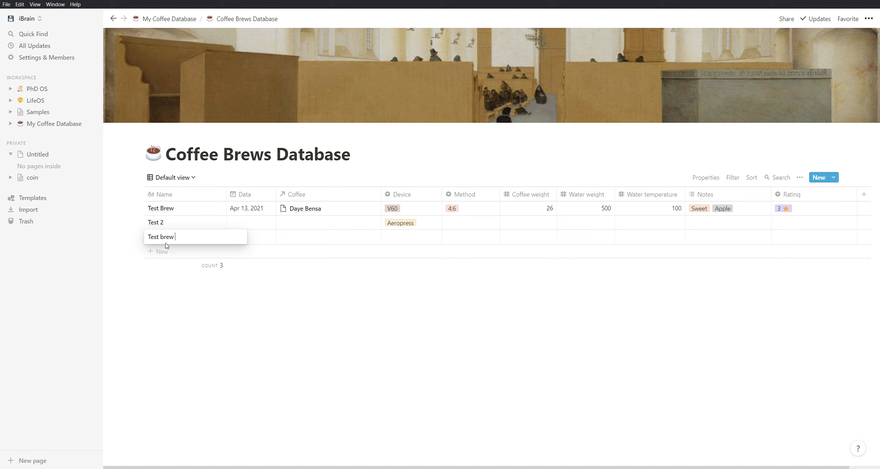
pyautogui.click(266, 236)
pyautogui.click(265, 236)
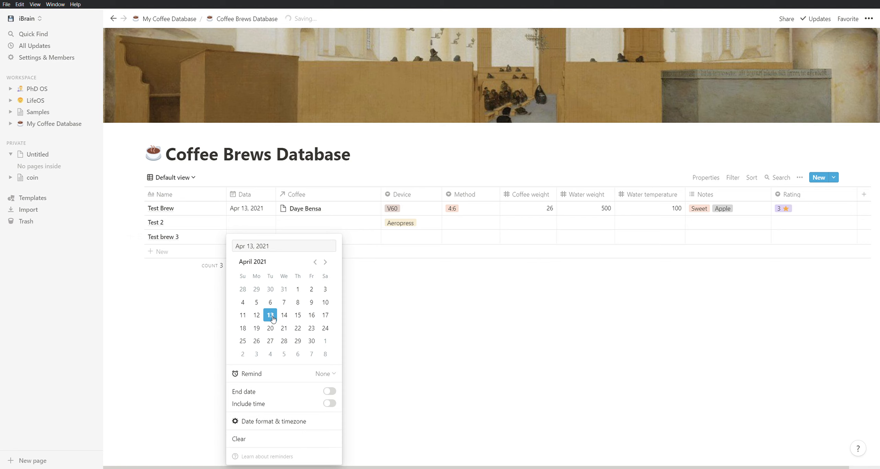
pyautogui.click(346, 245)
# Link the coffee Pacamara X.O. to the Test brew 3 entry.
pyautogui.click(323, 241)
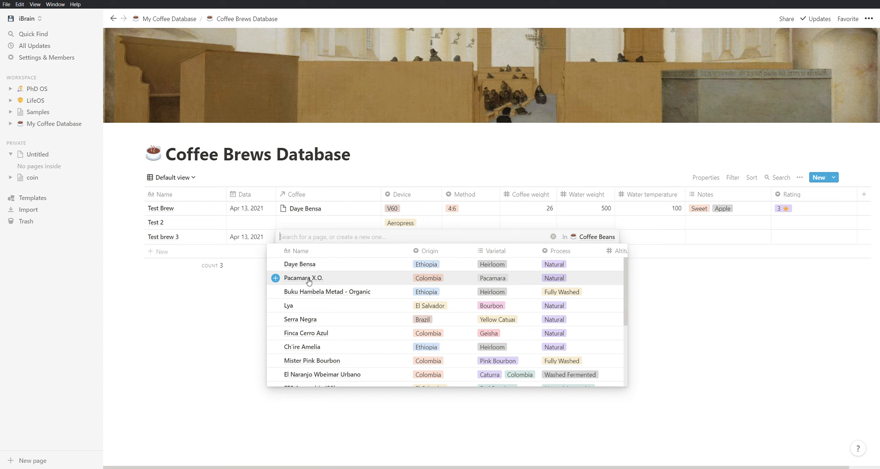
pyautogui.click(306, 277)
pyautogui.press('Escape')
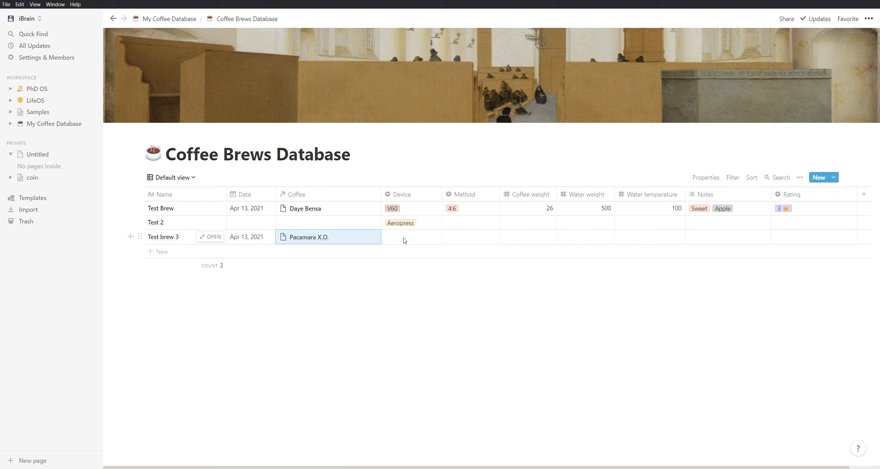
# Set the device of Test brew 3 to Chemex and its method to 4:6.
pyautogui.click(405, 240)
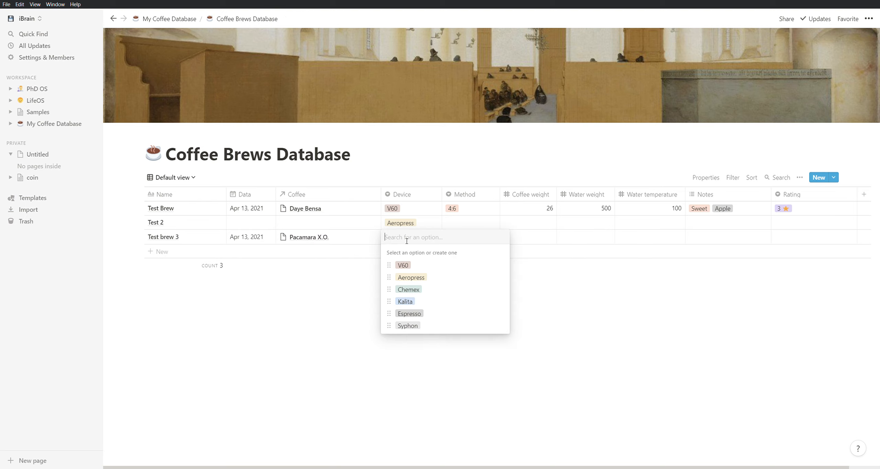
pyautogui.click(413, 290)
pyautogui.click(471, 237)
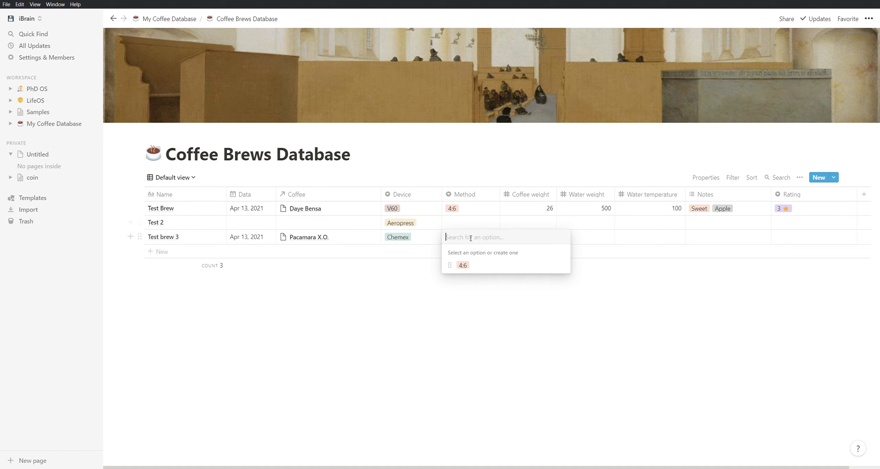
pyautogui.click(473, 265)
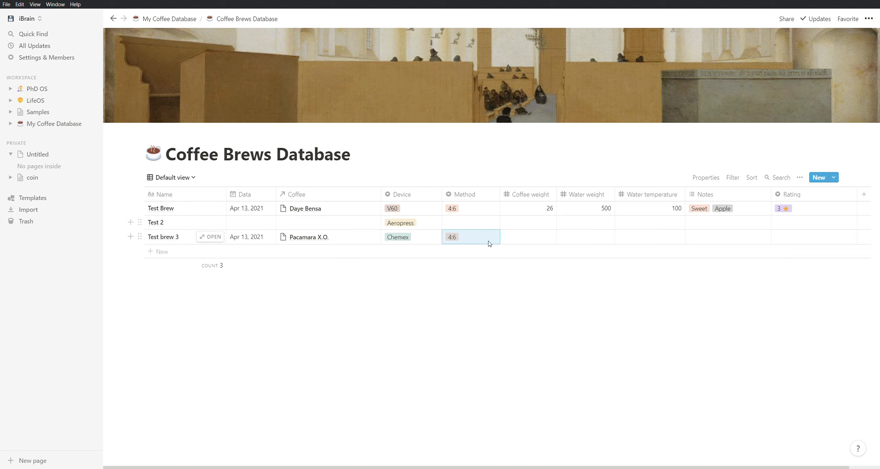
# Enter a coffee weight of 25, a water weight of 400 and a water temperature of 100 for Test brew 3.
pyautogui.click(545, 241)
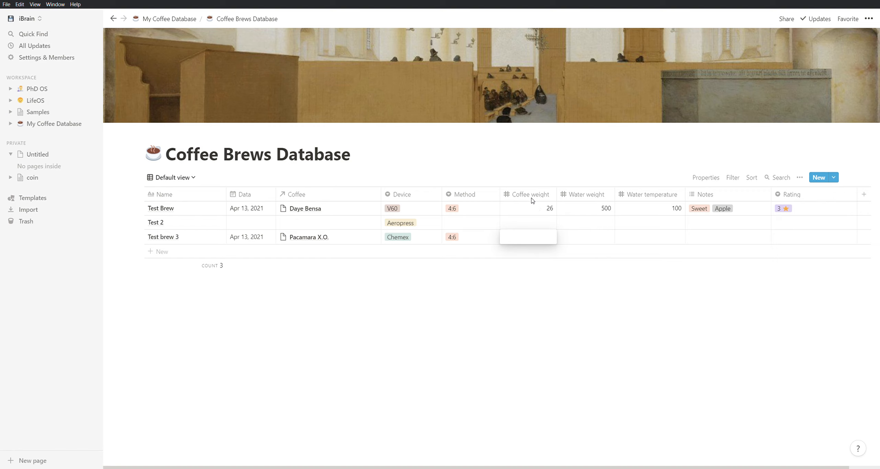
pyautogui.click(587, 240)
pyautogui.click(588, 239)
pyautogui.write('400')
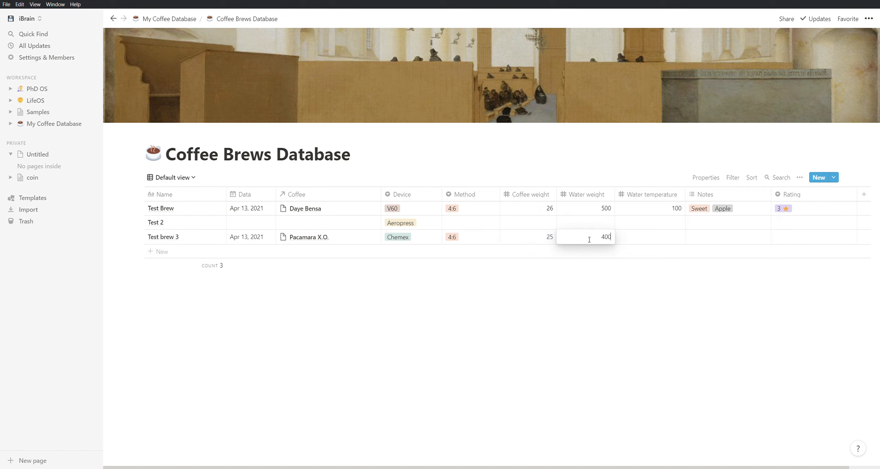
pyautogui.click(661, 241)
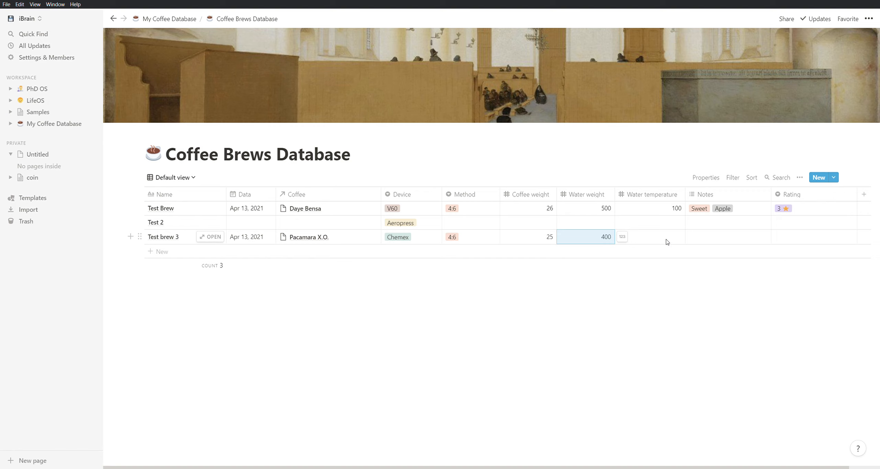
pyautogui.click(662, 237)
pyautogui.click(664, 238)
pyautogui.write('100')
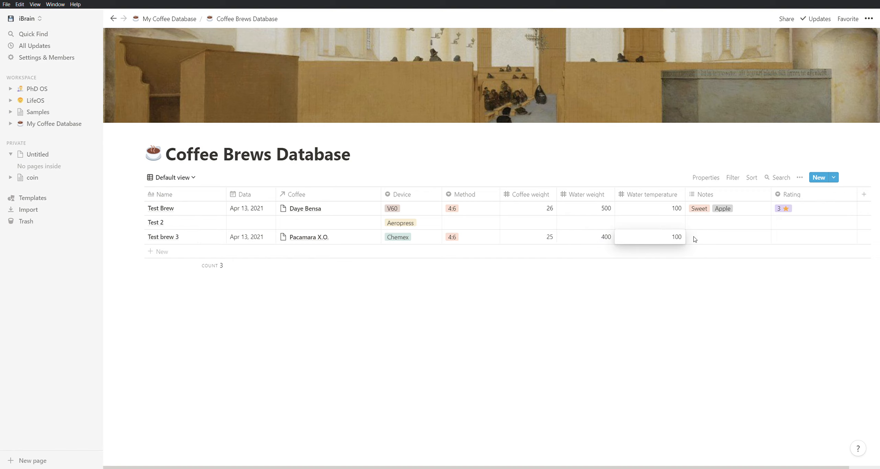
# Tag the notes of Test brew 3 with Sweet and a newly created Smoky option.
pyautogui.click(708, 240)
pyautogui.click(710, 241)
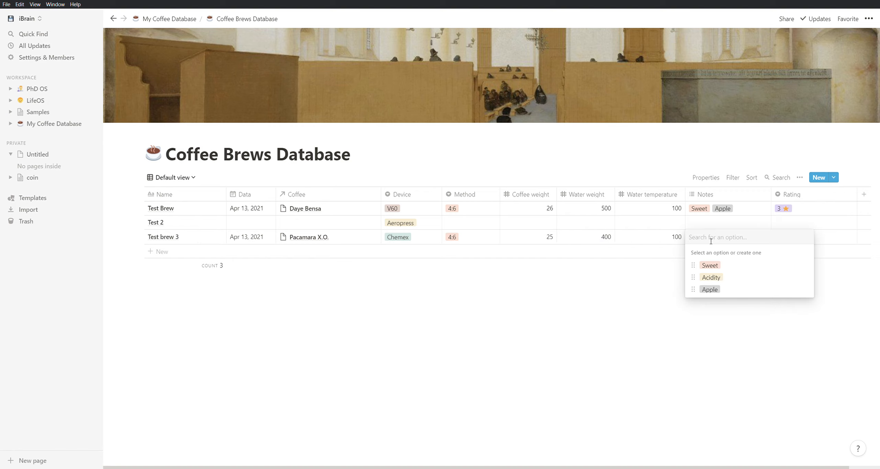
pyautogui.write('See')
pyautogui.press('BackSpace')
pyautogui.press('BackSpace')
pyautogui.write('weet')
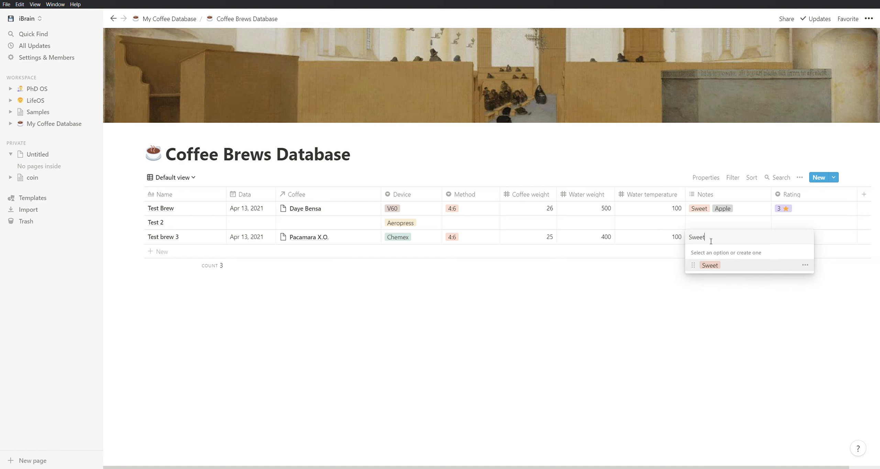
pyautogui.press('Return')
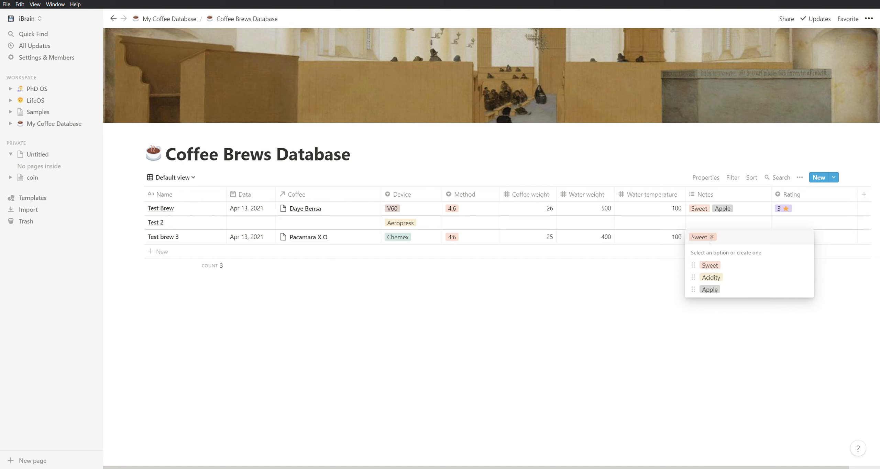
pyautogui.write('Smoky')
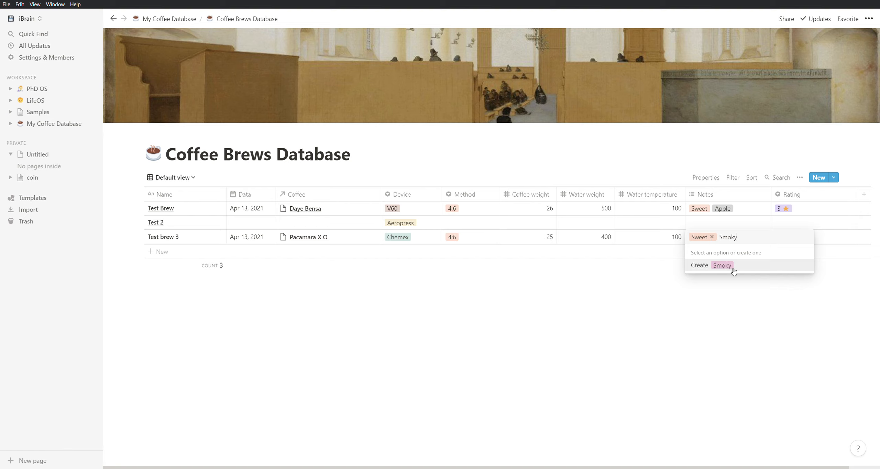
pyautogui.click(734, 272)
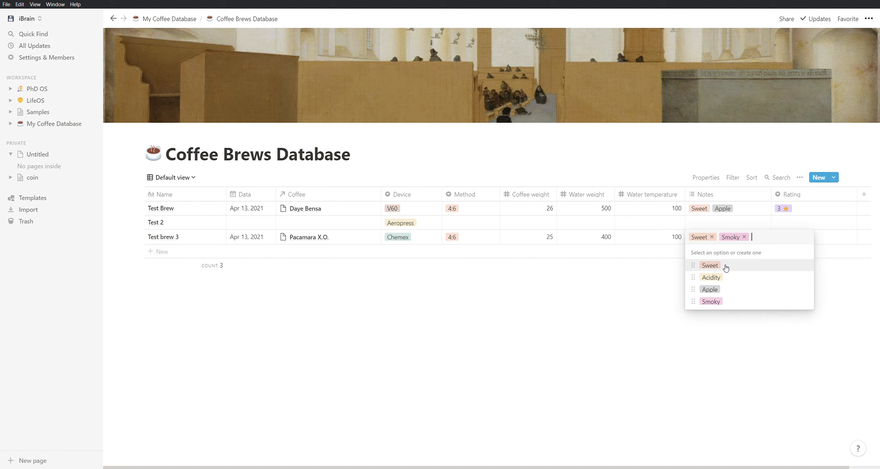
# Rate Test brew 3 with 4 stars.
pyautogui.click(824, 242)
pyautogui.click(825, 243)
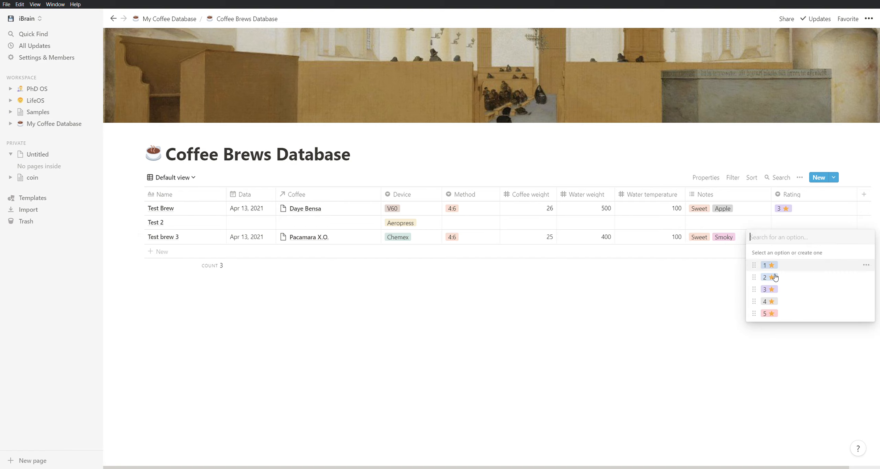
pyautogui.click(769, 302)
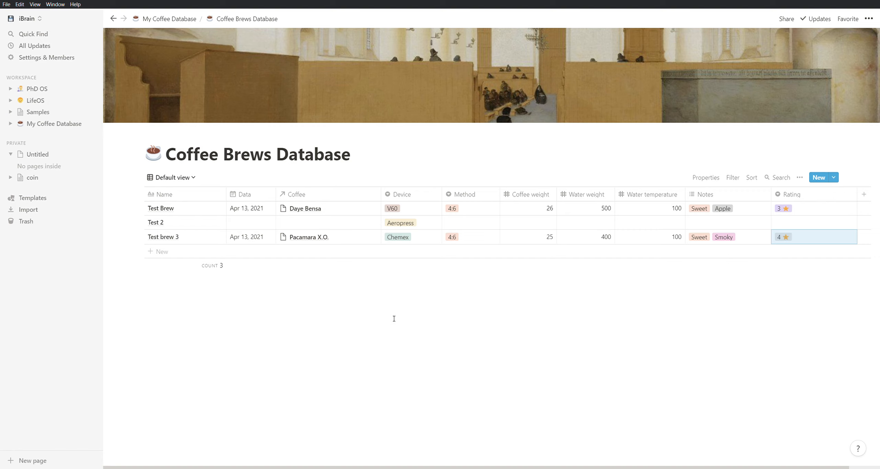
pyautogui.click(394, 318)
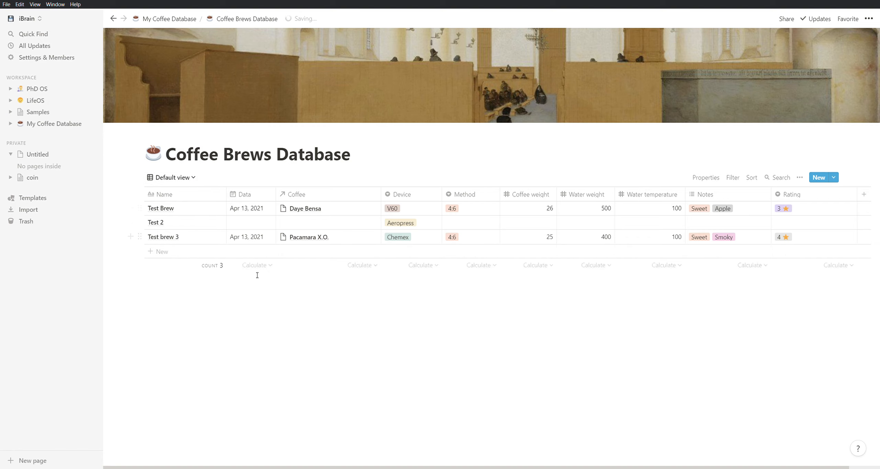
# Look at the V60 view of the brews and create a new table view named Chemex.
pyautogui.click(188, 177)
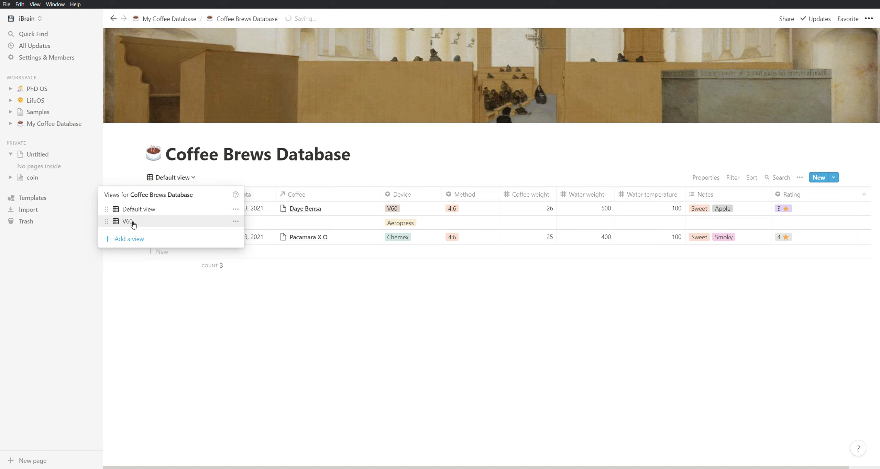
pyautogui.click(169, 220)
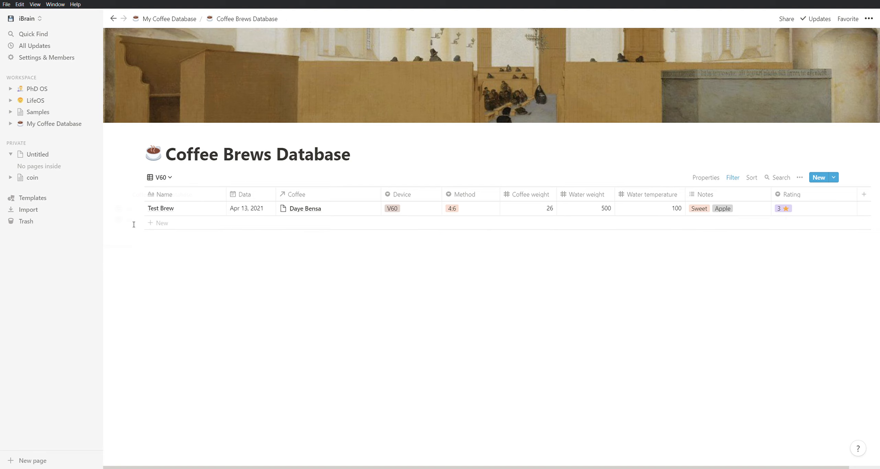
pyautogui.click(166, 180)
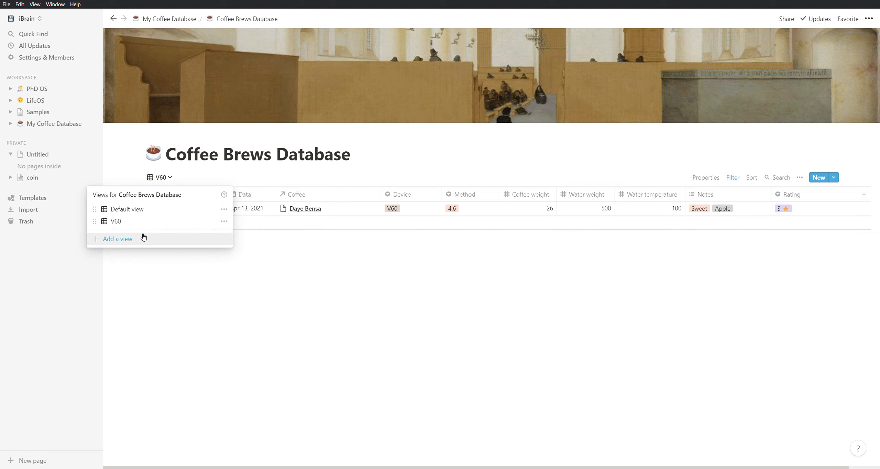
pyautogui.click(120, 240)
pyautogui.write('Ch')
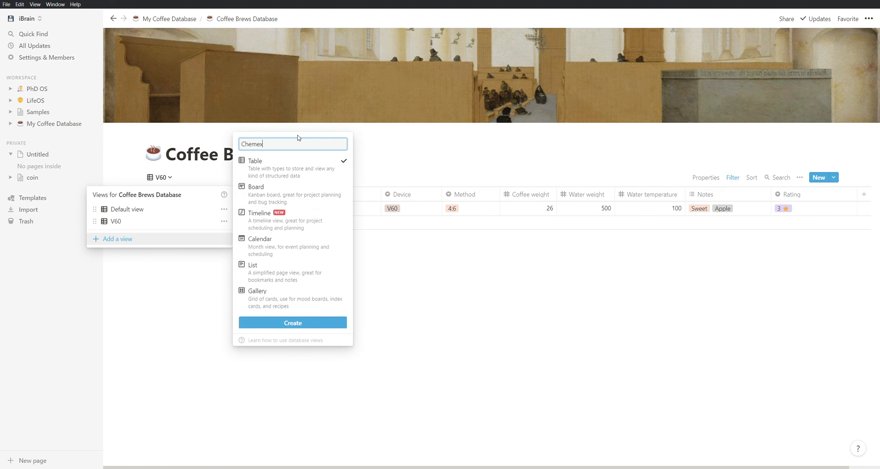
pyautogui.write('emex')
pyautogui.click(293, 323)
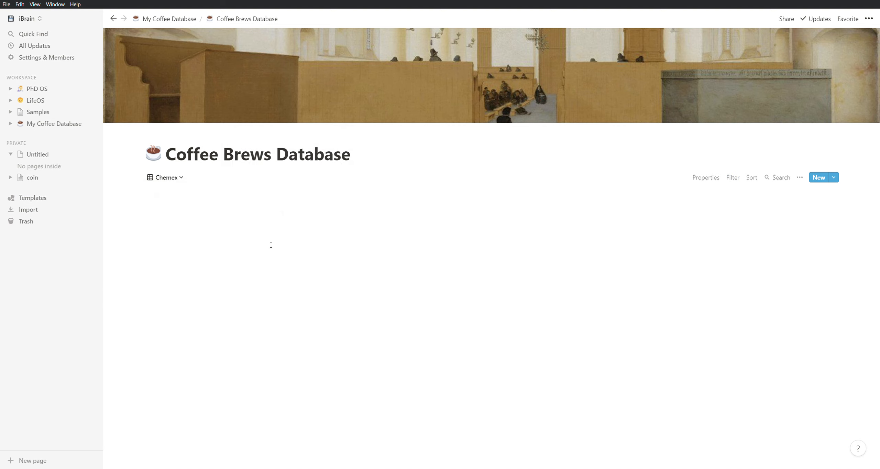
# Filter the Chemex view to brews whose Device is Chemex.
pyautogui.click(733, 180)
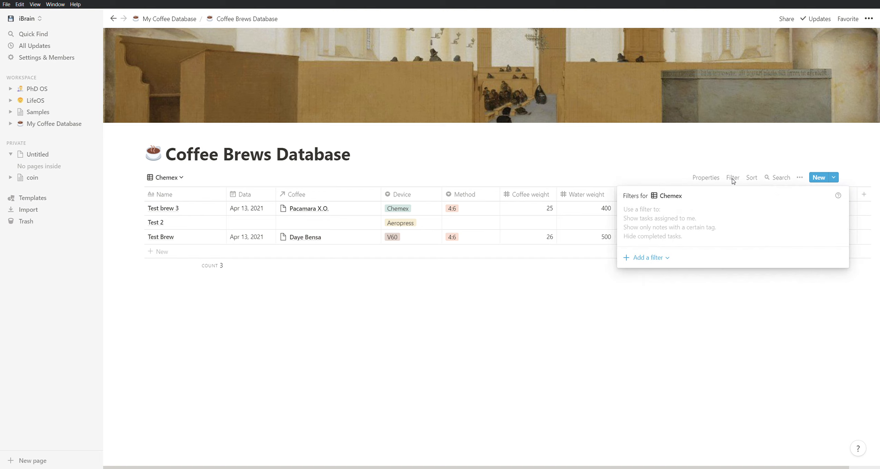
pyautogui.click(647, 258)
pyautogui.click(644, 274)
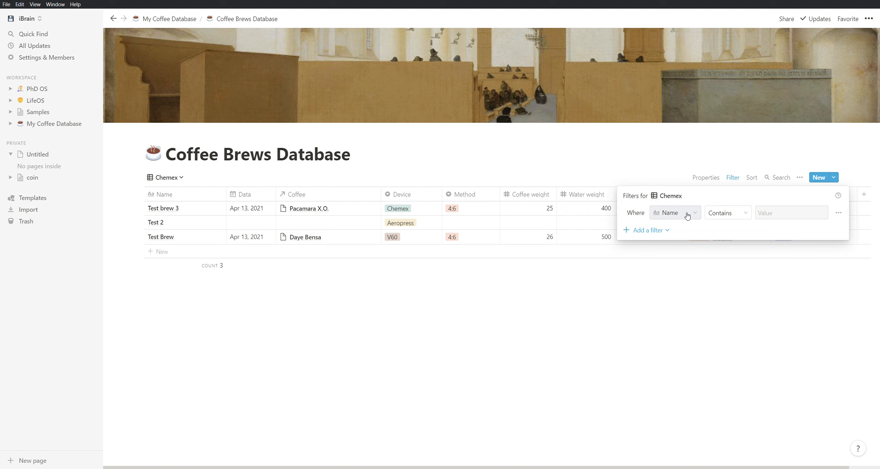
pyautogui.click(662, 215)
pyautogui.click(655, 298)
pyautogui.click(790, 213)
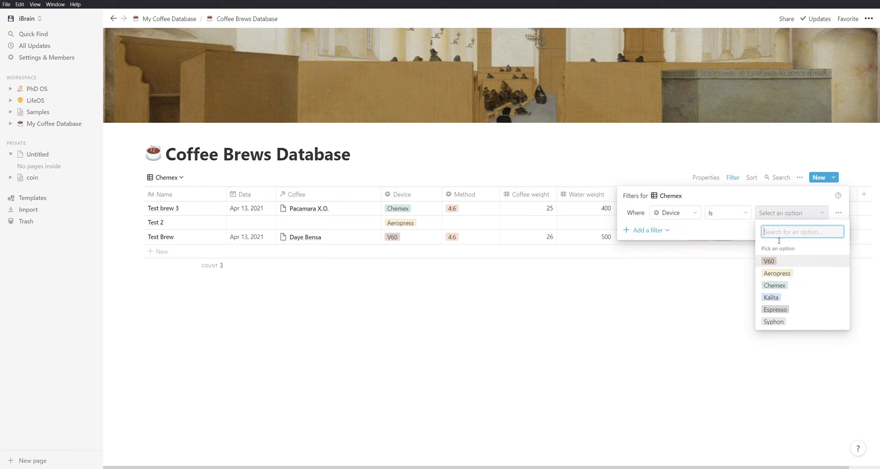
pyautogui.click(773, 285)
pyautogui.click(525, 360)
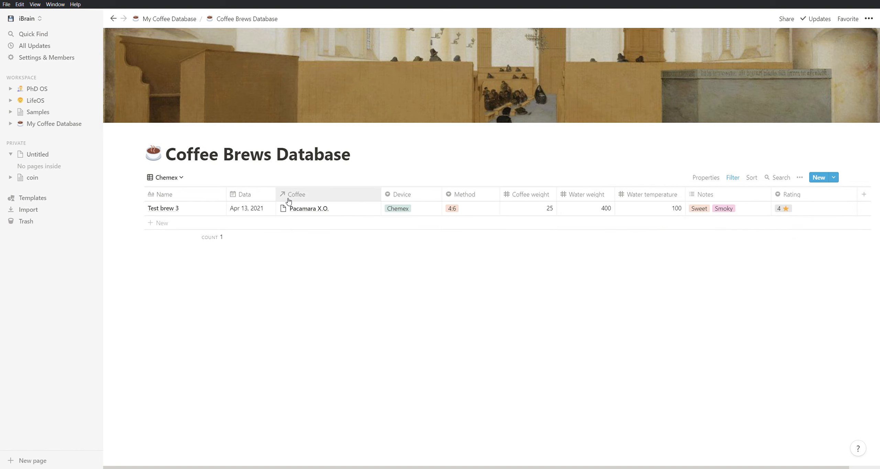
# Compare the brews in the Default, V60 and Chemex views and reopen the list of views.
pyautogui.click(167, 178)
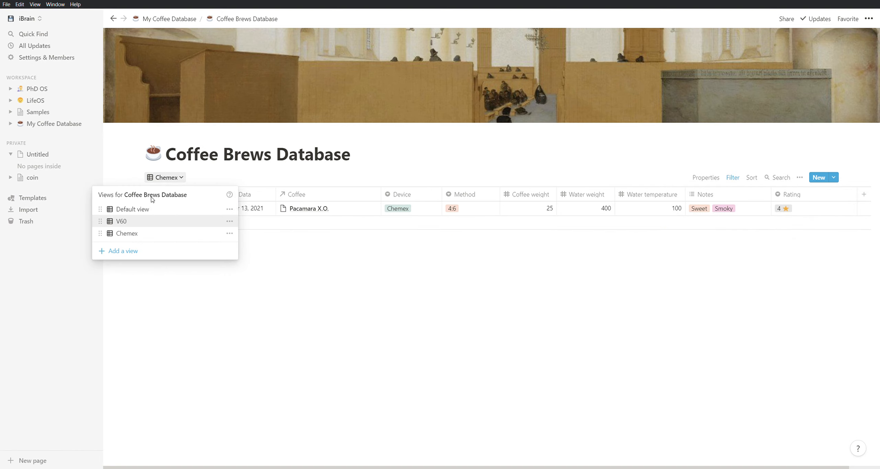
pyautogui.click(138, 209)
pyautogui.click(168, 177)
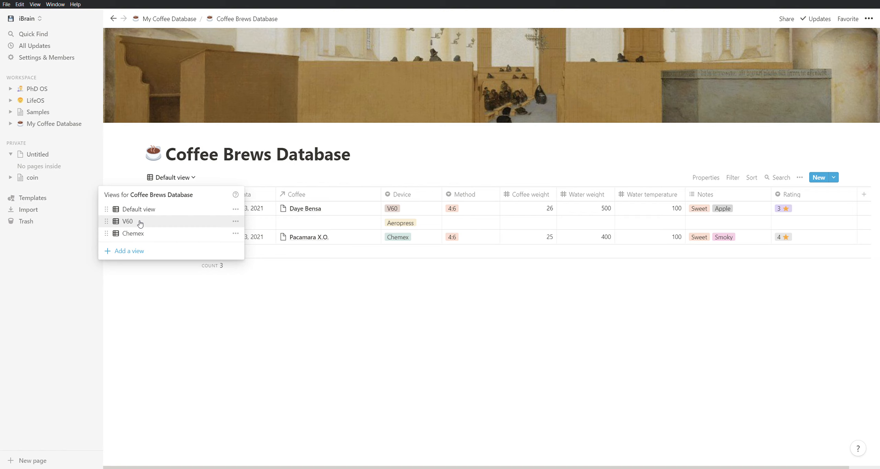
pyautogui.click(152, 221)
pyautogui.click(160, 177)
pyautogui.click(136, 234)
pyautogui.click(174, 179)
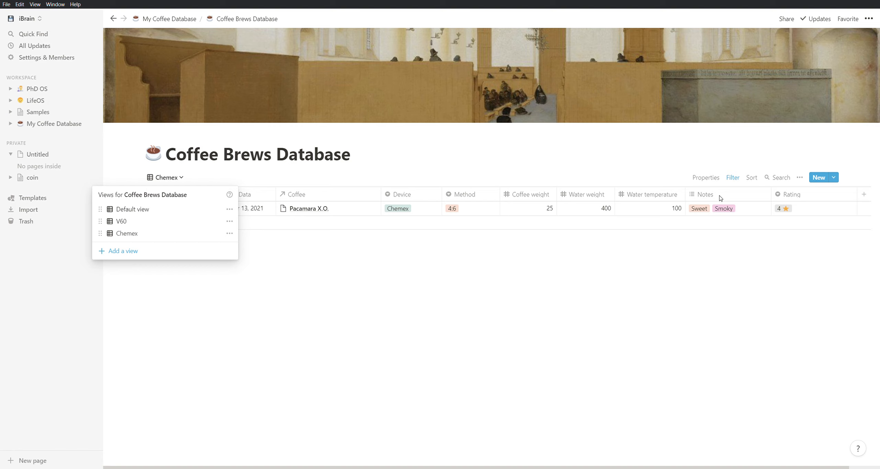
# Change the Coffee Brews Database icon to the red notebook emoji.
pyautogui.click(527, 141)
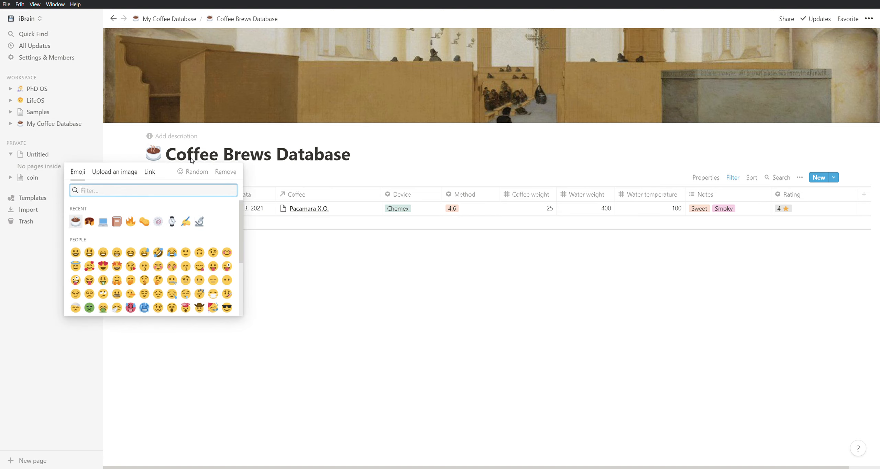
pyautogui.click(116, 221)
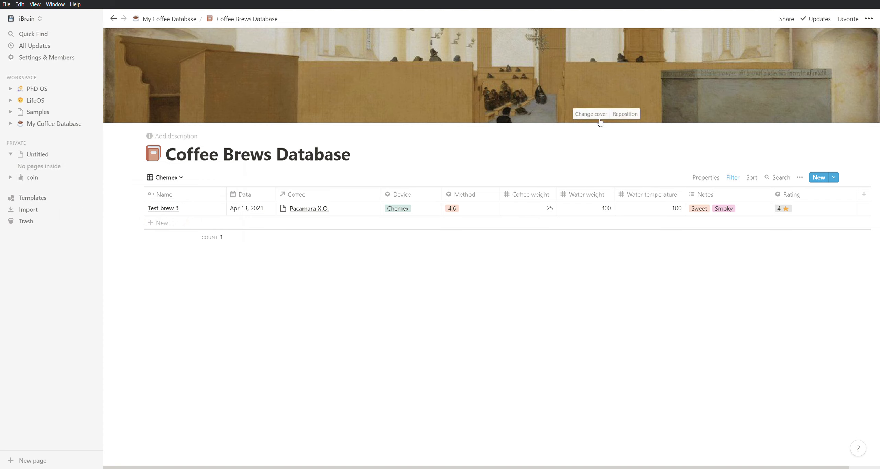
# Search Unsplash for "book" and try to use the bookshelf photo as the page cover.
pyautogui.click(589, 113)
pyautogui.click(583, 133)
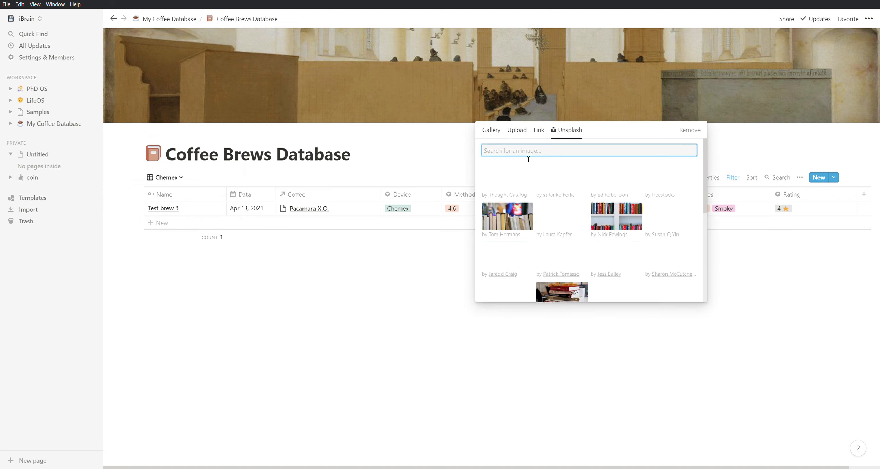
pyautogui.write('book')
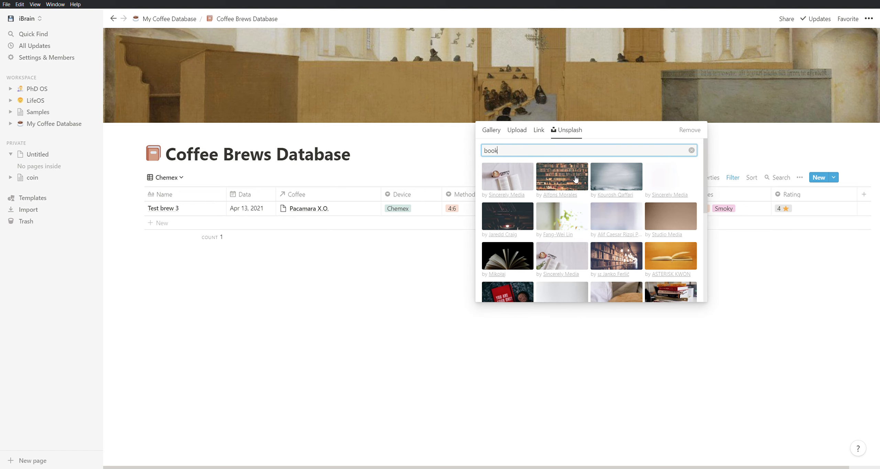
pyautogui.click(570, 175)
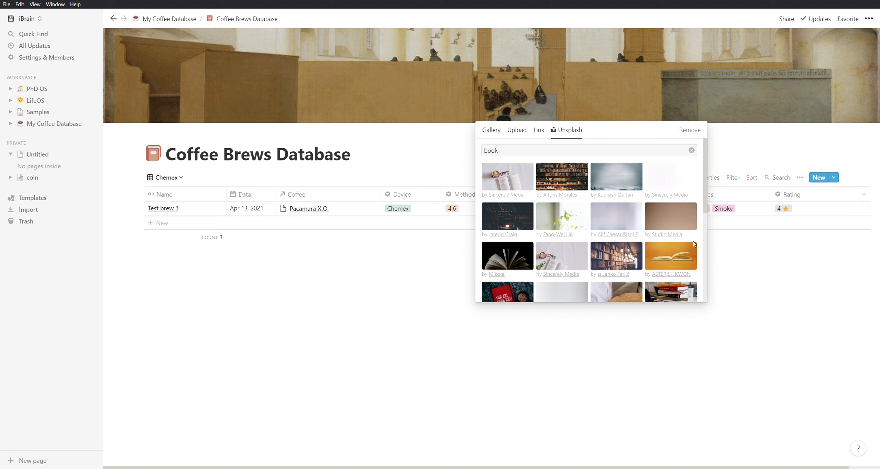
pyautogui.click(380, 292)
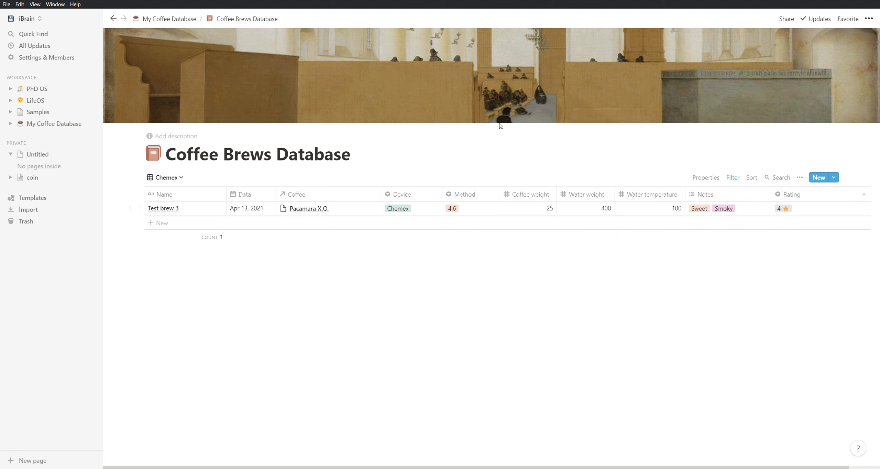
# Set the page cover to the Earth photo from the NASA Archive gallery and return to My Coffee Database.
pyautogui.click(590, 114)
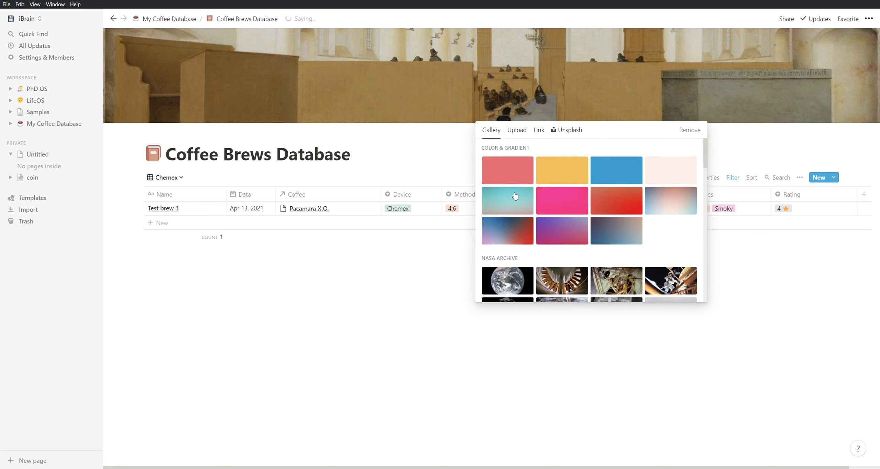
pyautogui.scroll(-1, 515, 196)
pyautogui.click(549, 243)
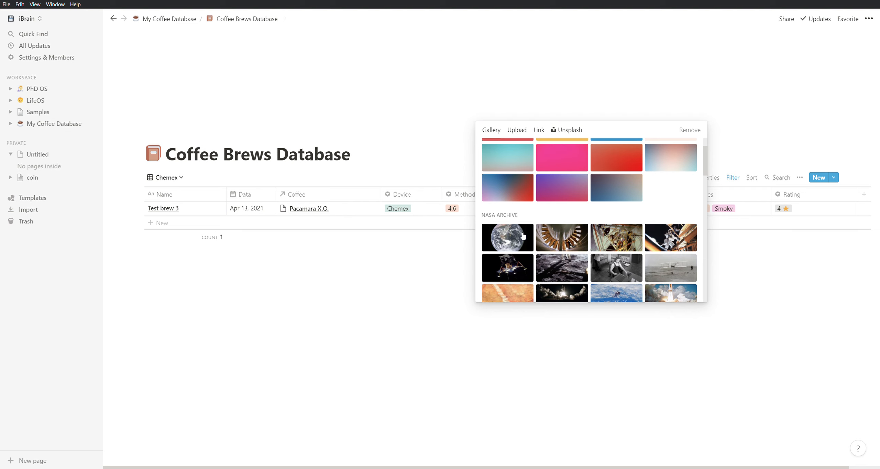
pyautogui.click(858, 351)
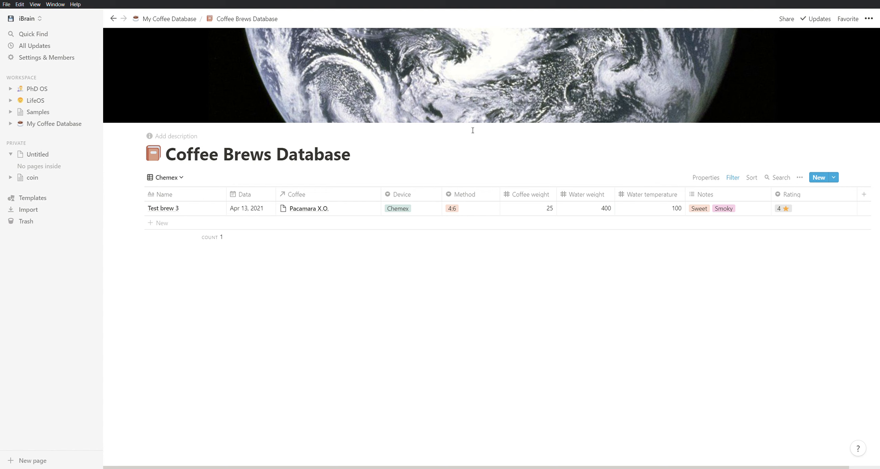
pyautogui.click(182, 19)
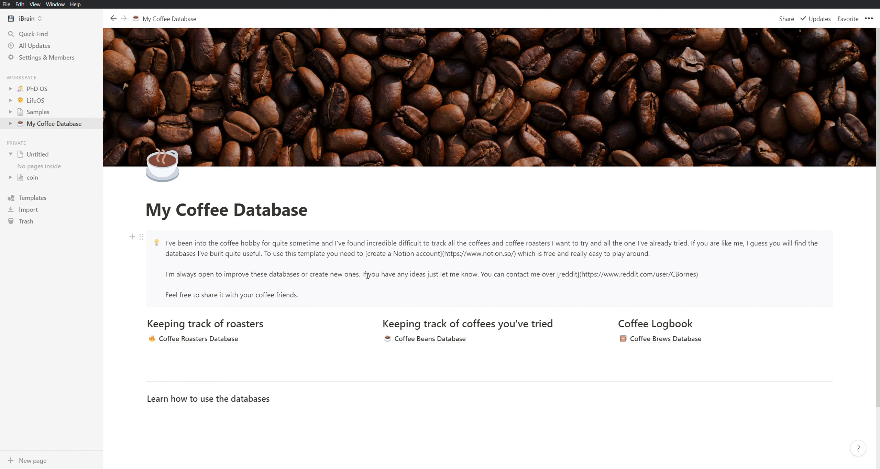